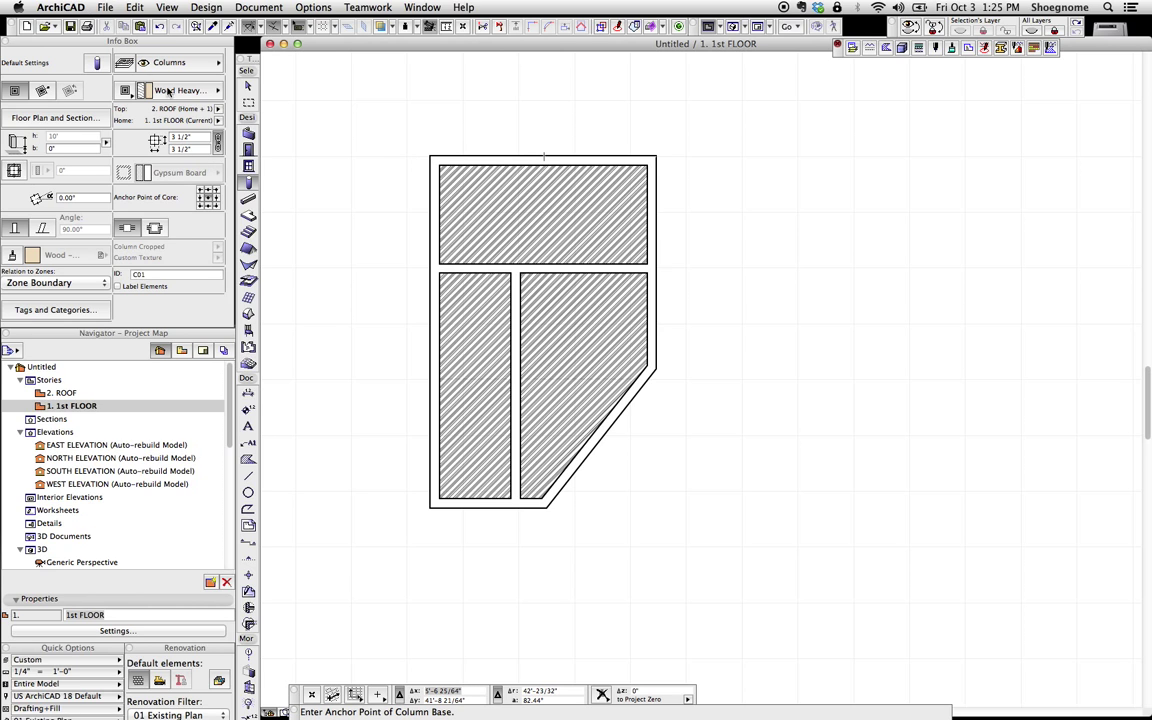
- Select the exterior wall on the plan's left side and examine its Tags and Categories, including Position, Element Classification and Tag
click(249, 167)
click(248, 133)
shift+click(433, 247)
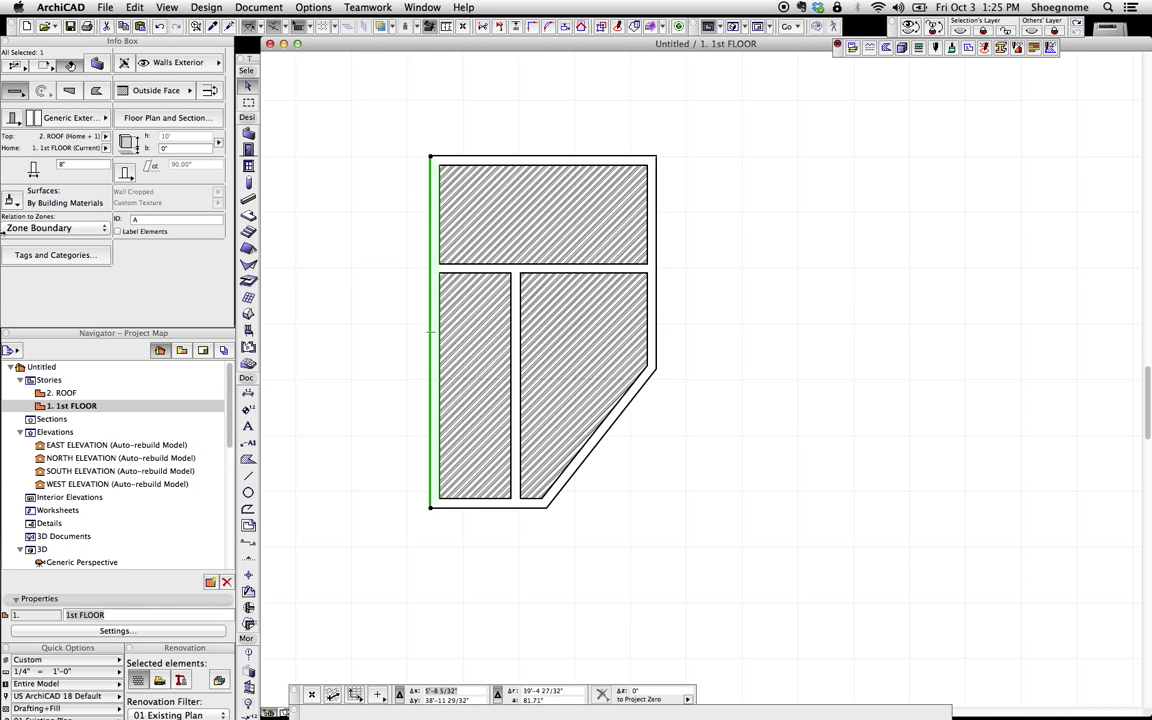
click(53, 257)
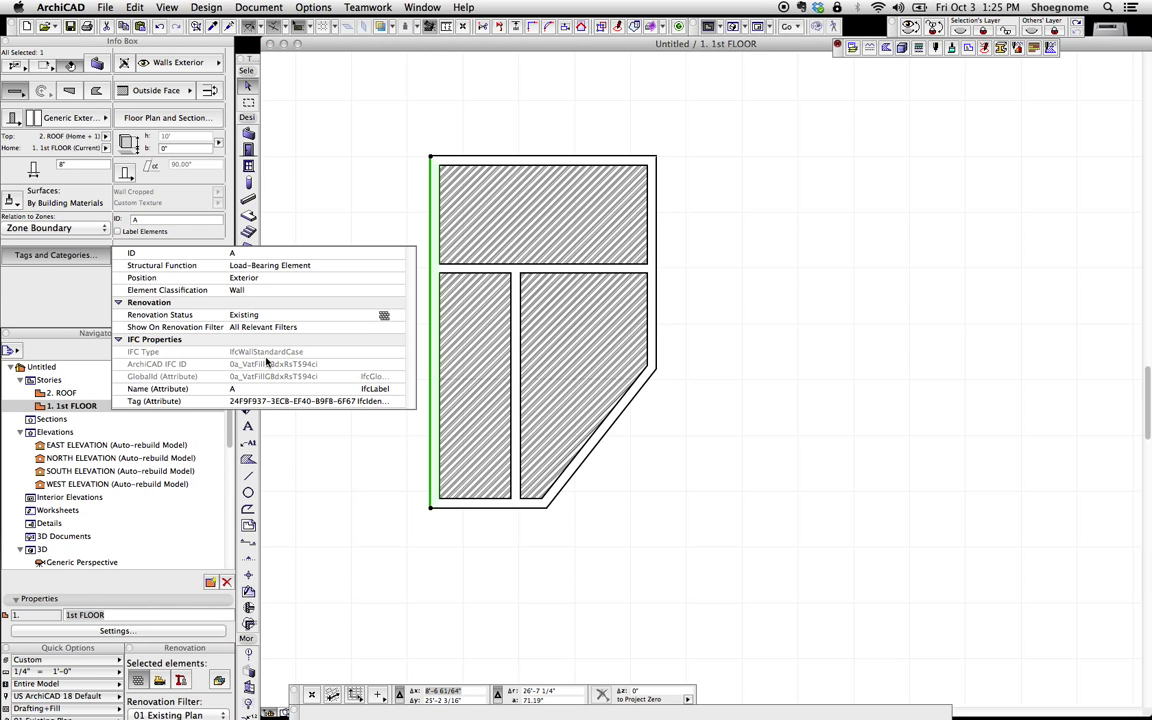
click(260, 253)
click(287, 277)
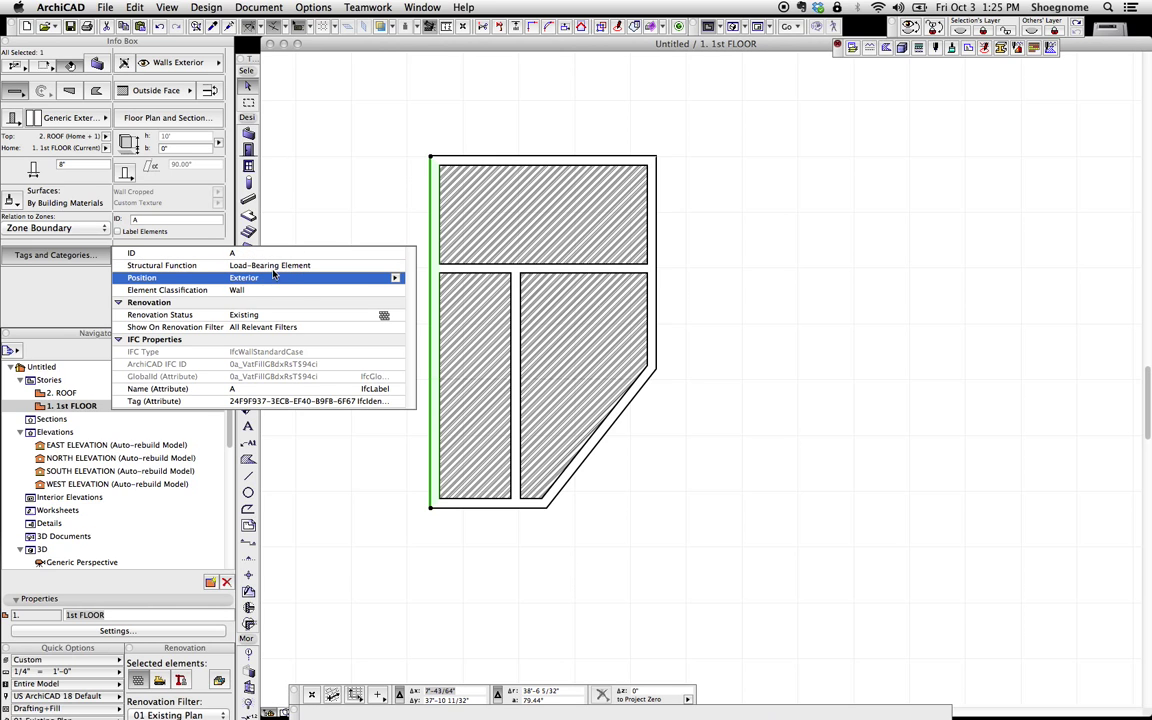
click(300, 290)
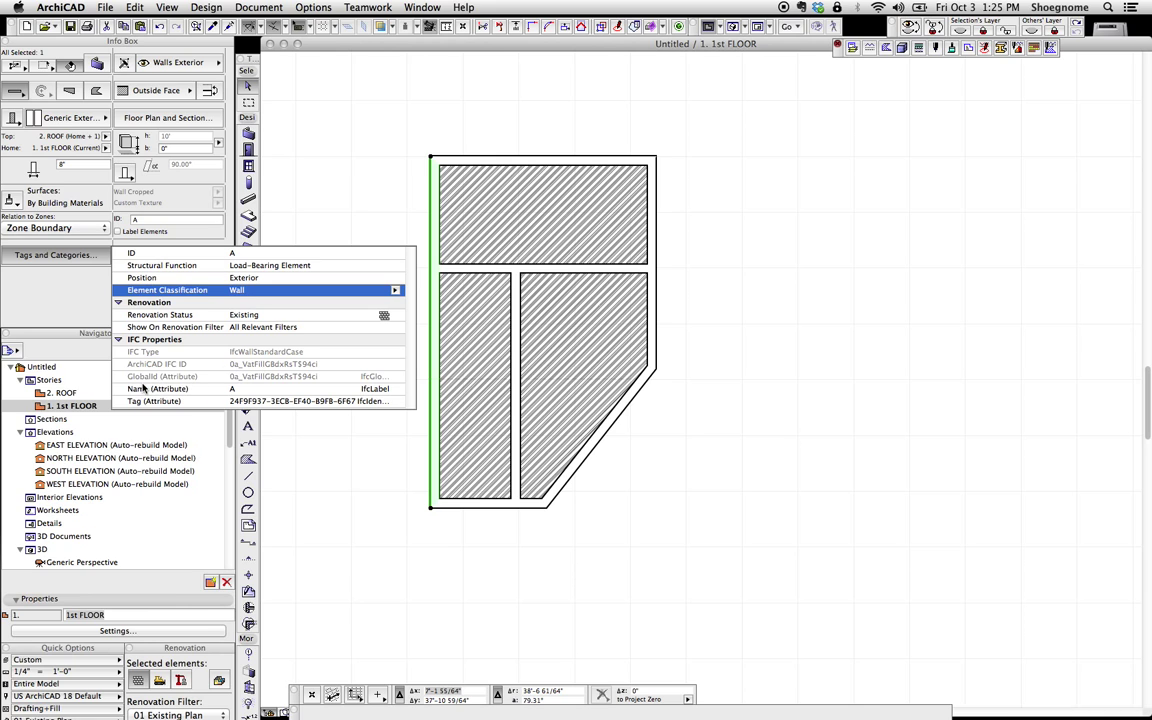
click(242, 400)
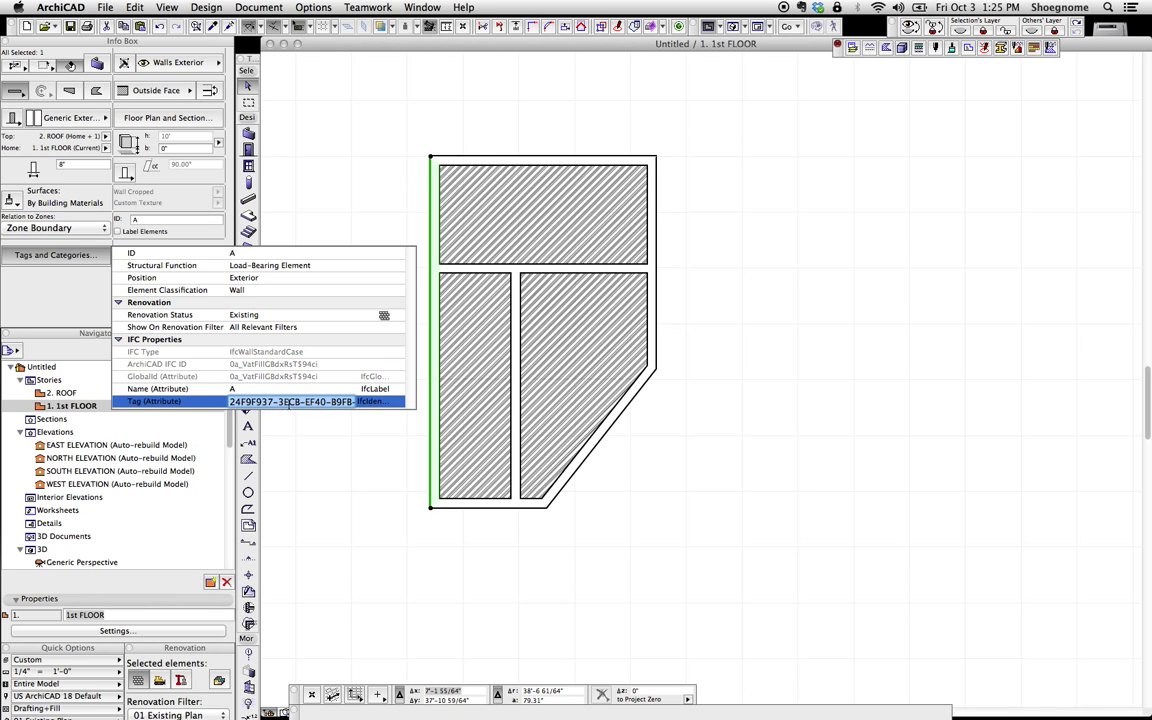
- Set the selected wall's ID to "example" in its Tags and Categories
key(shift+Tab)
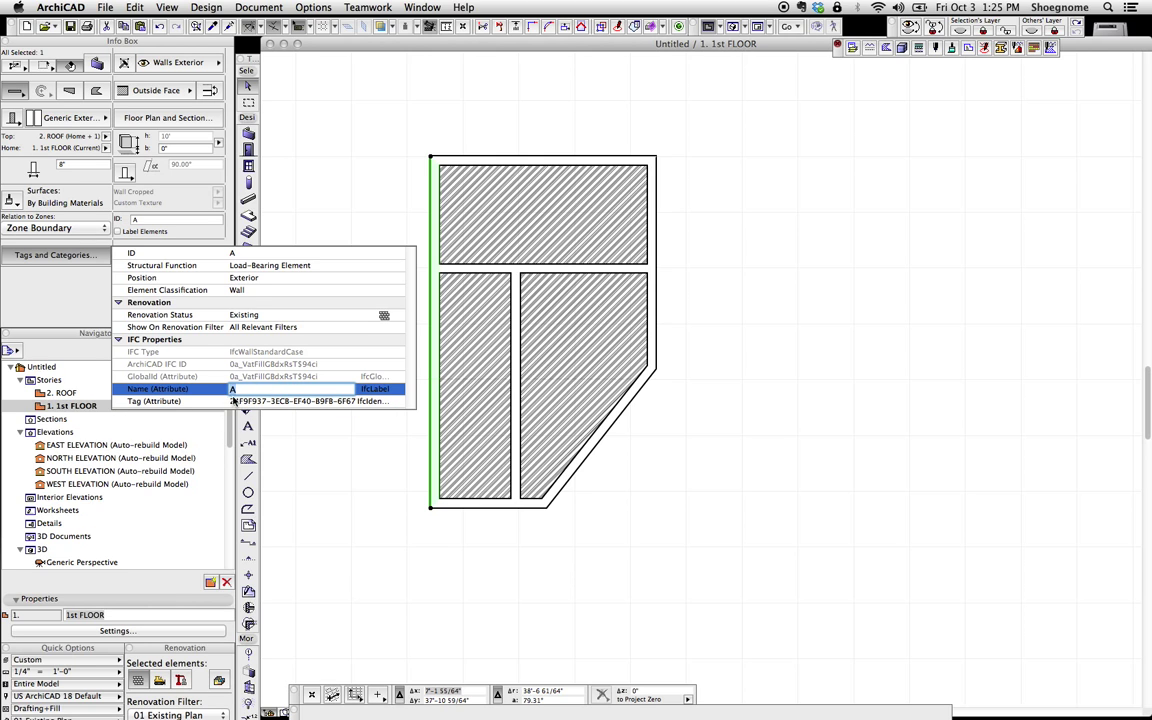
key(shift+Tab)
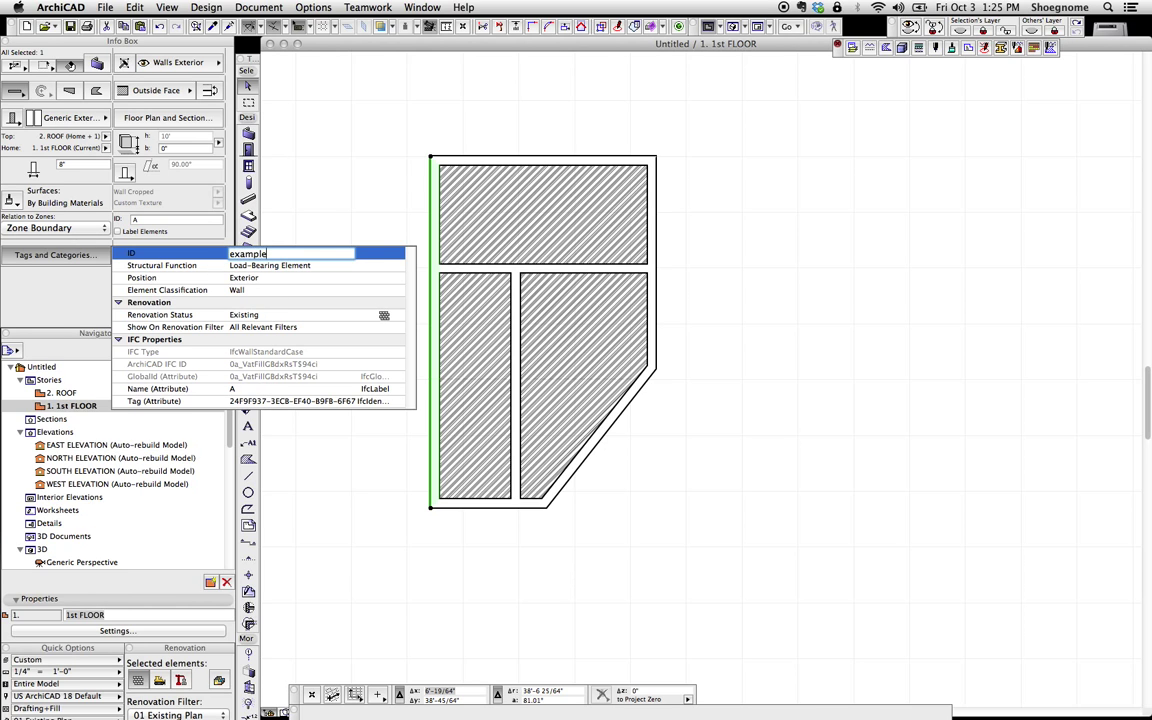
text(example)
key(Return)
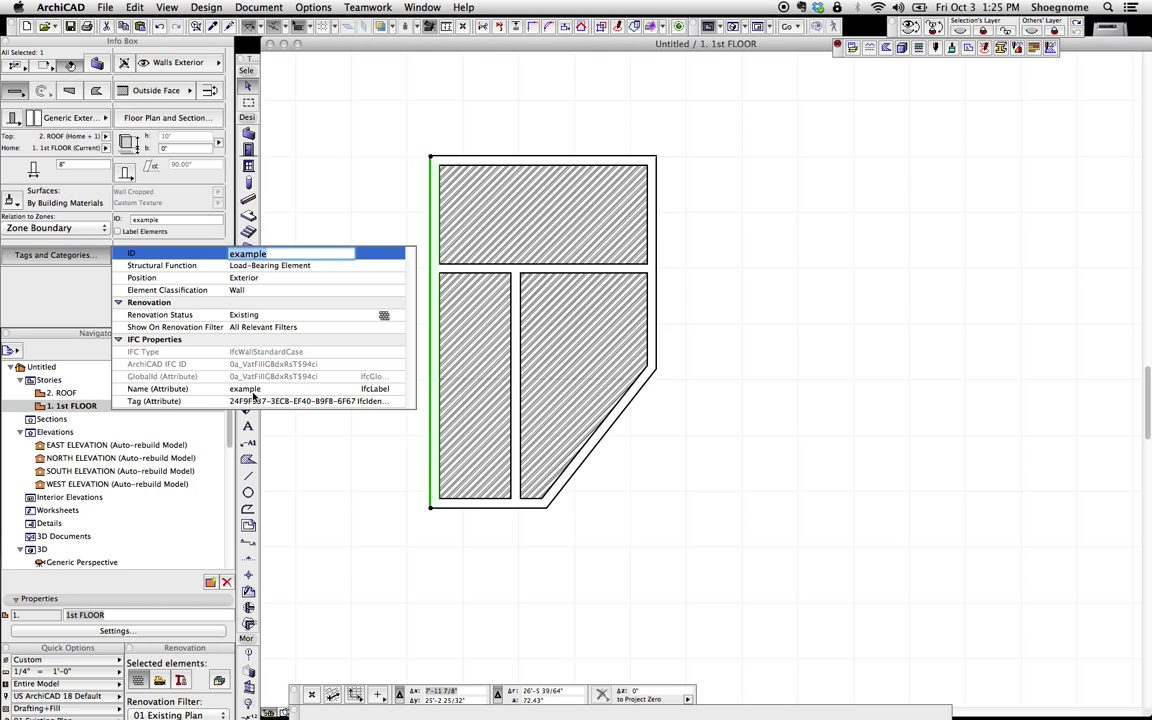
key(Tab)
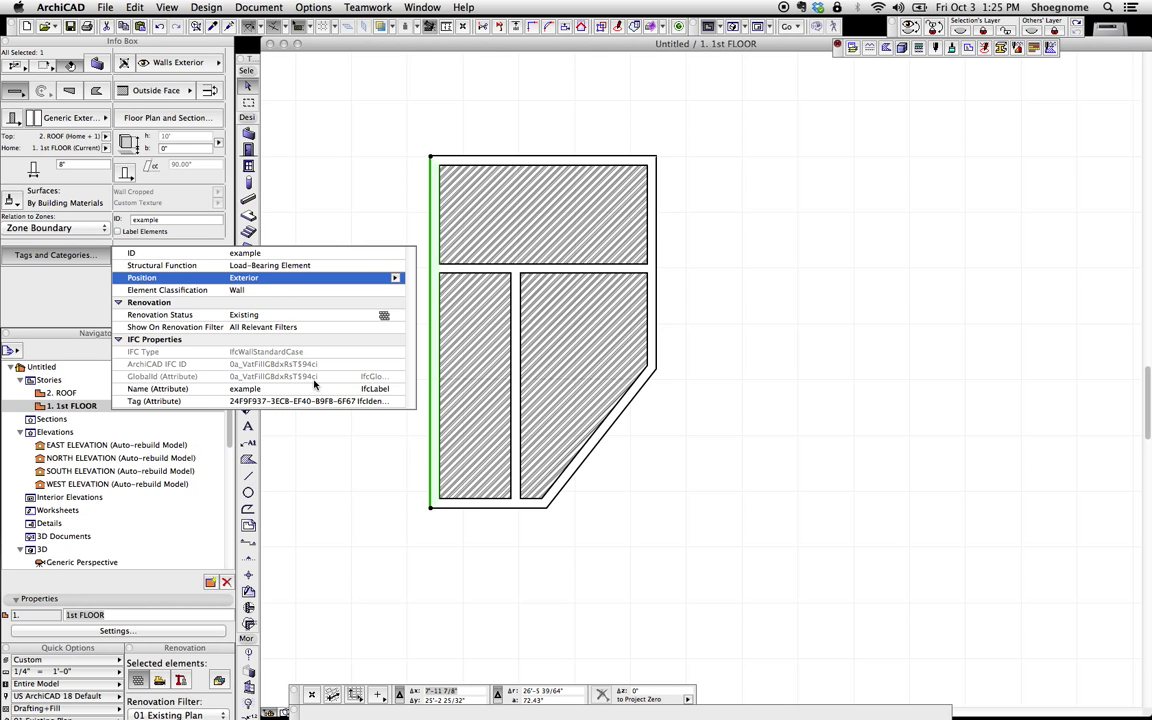
- Change the selected wall's Element Classification to Footing
click(324, 291)
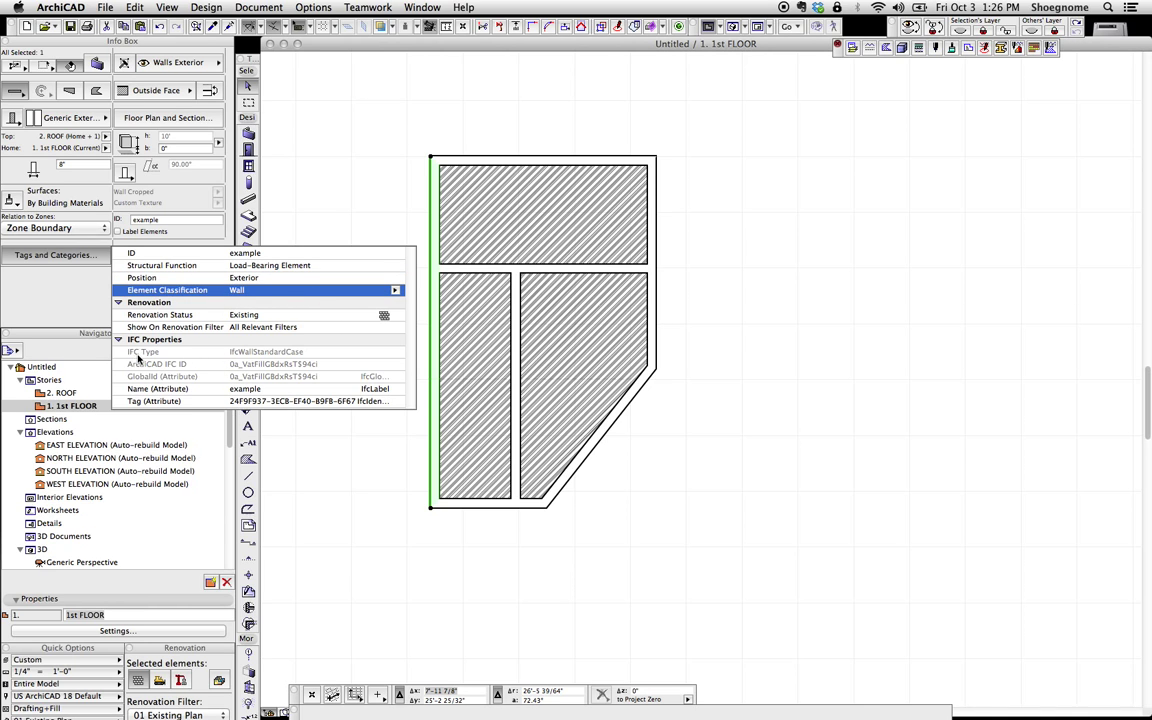
click(396, 290)
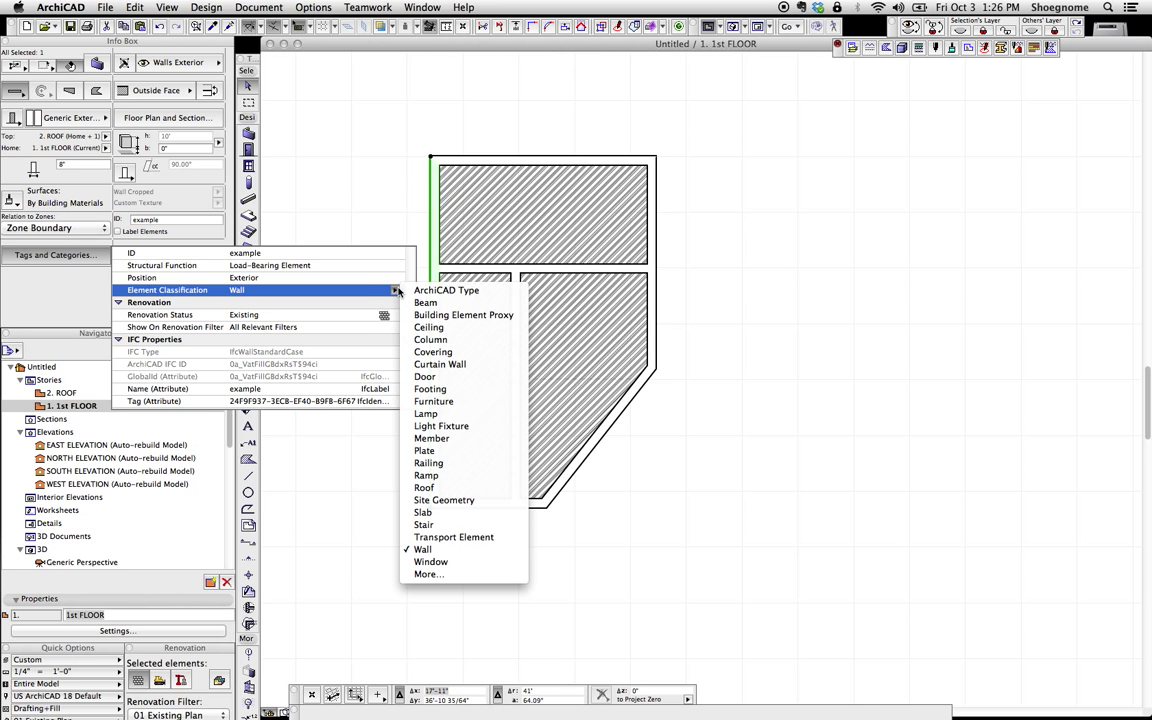
click(449, 389)
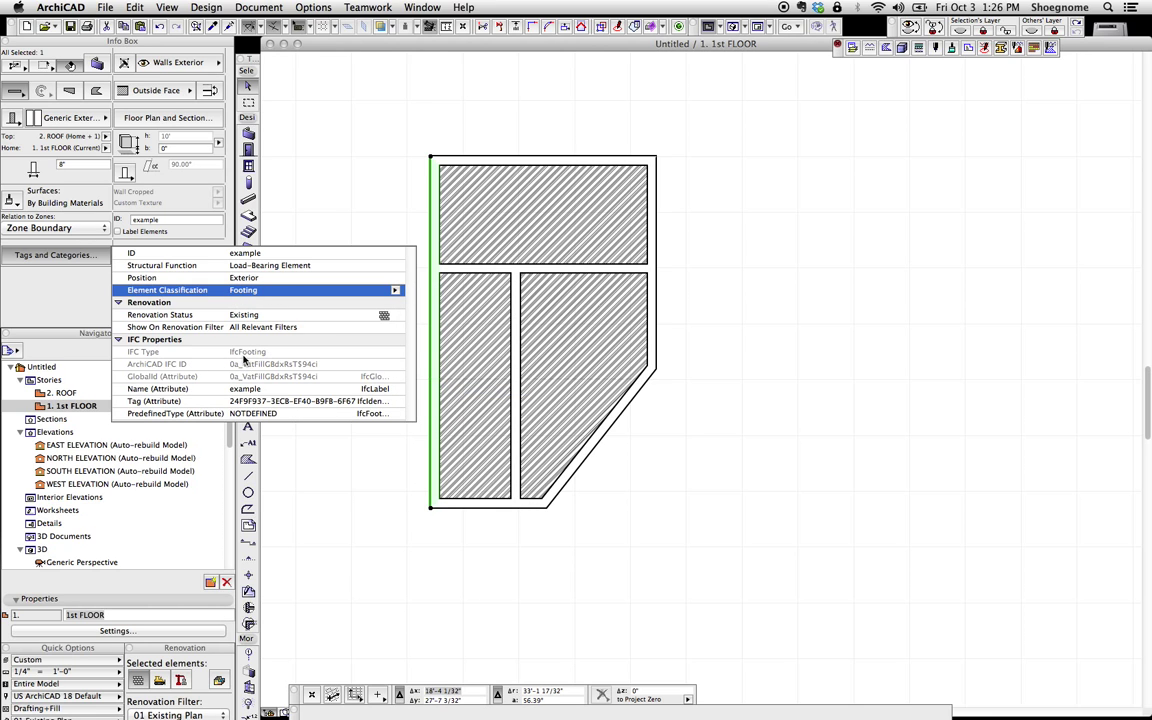
- Set the wall's PredefinedType attribute to FOOTING_BEAM and review its ID and Name attributes
click(252, 414)
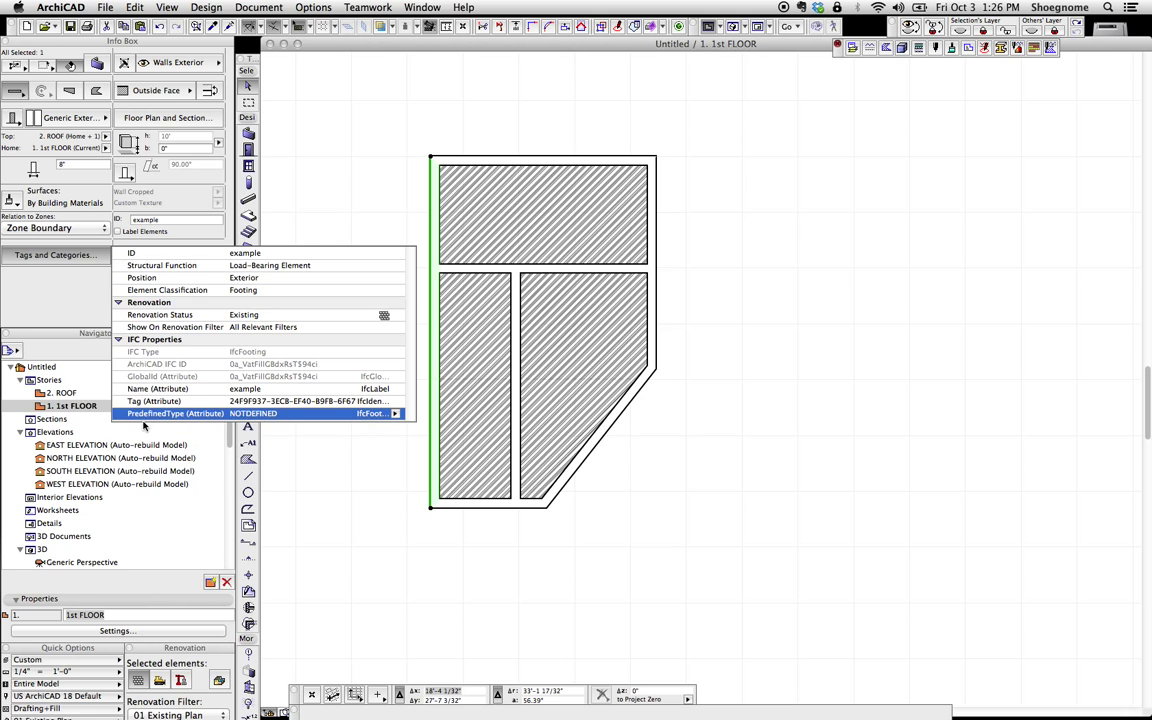
click(378, 413)
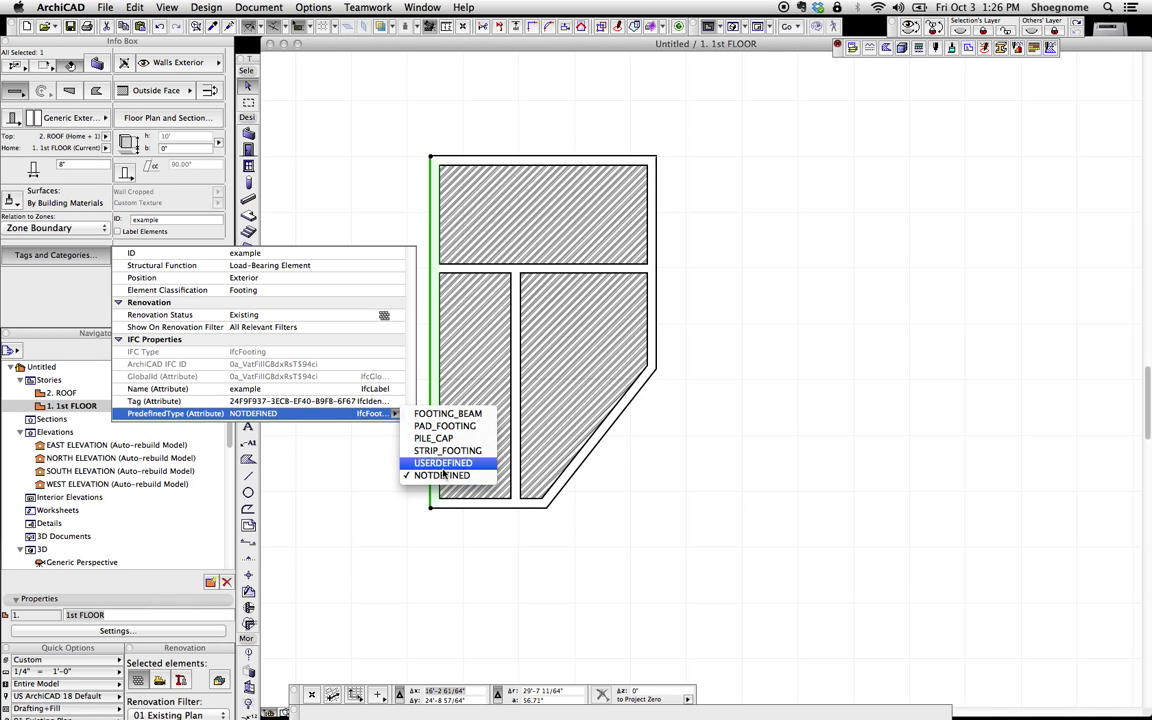
click(455, 415)
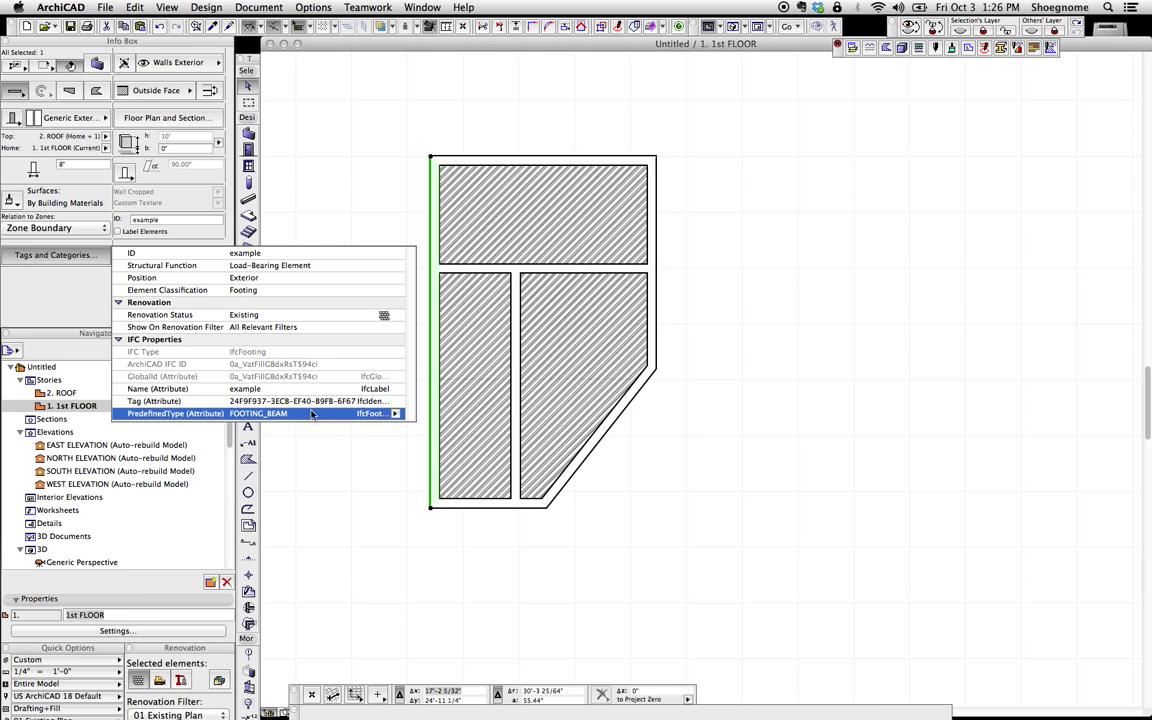
click(395, 415)
click(276, 420)
click(274, 254)
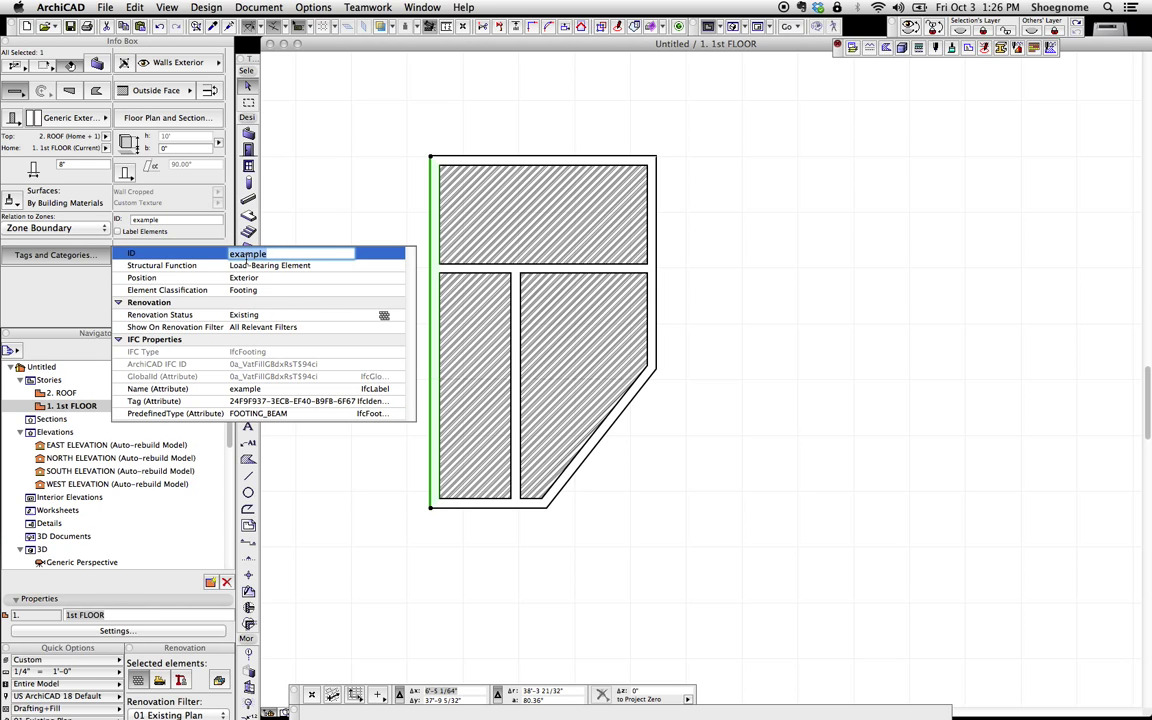
click(262, 390)
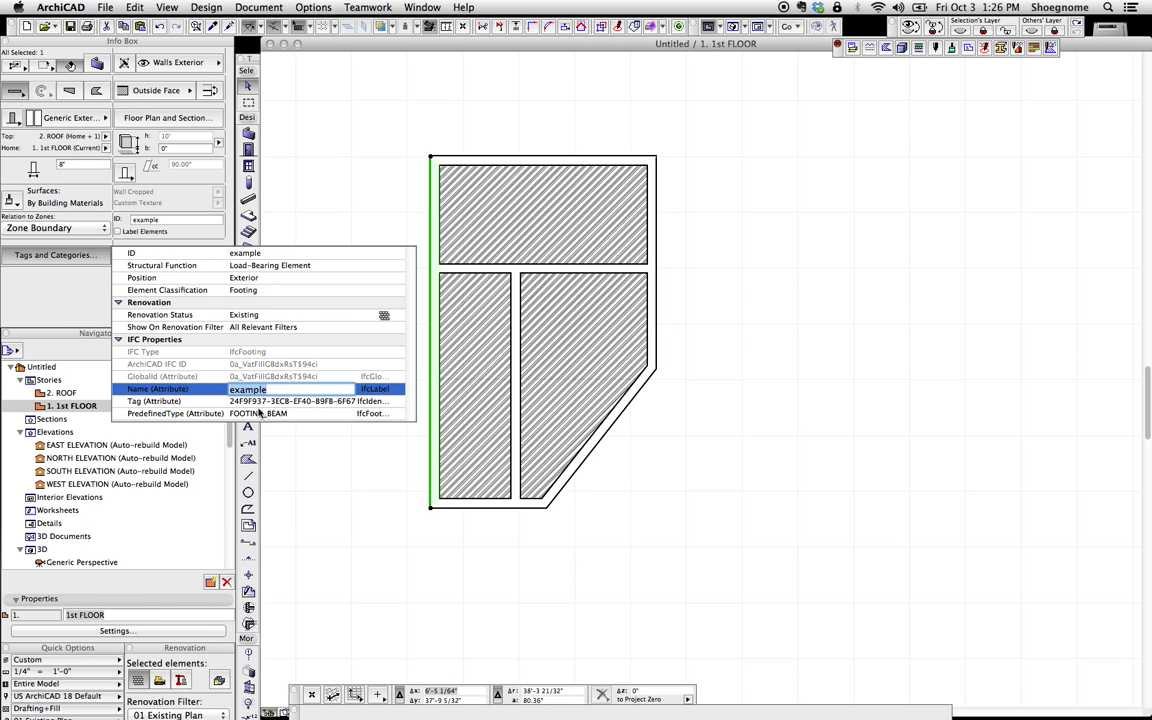
- Try Building Element Proxy and Lamp as the wall's Element Classification before restoring Footing
click(260, 290)
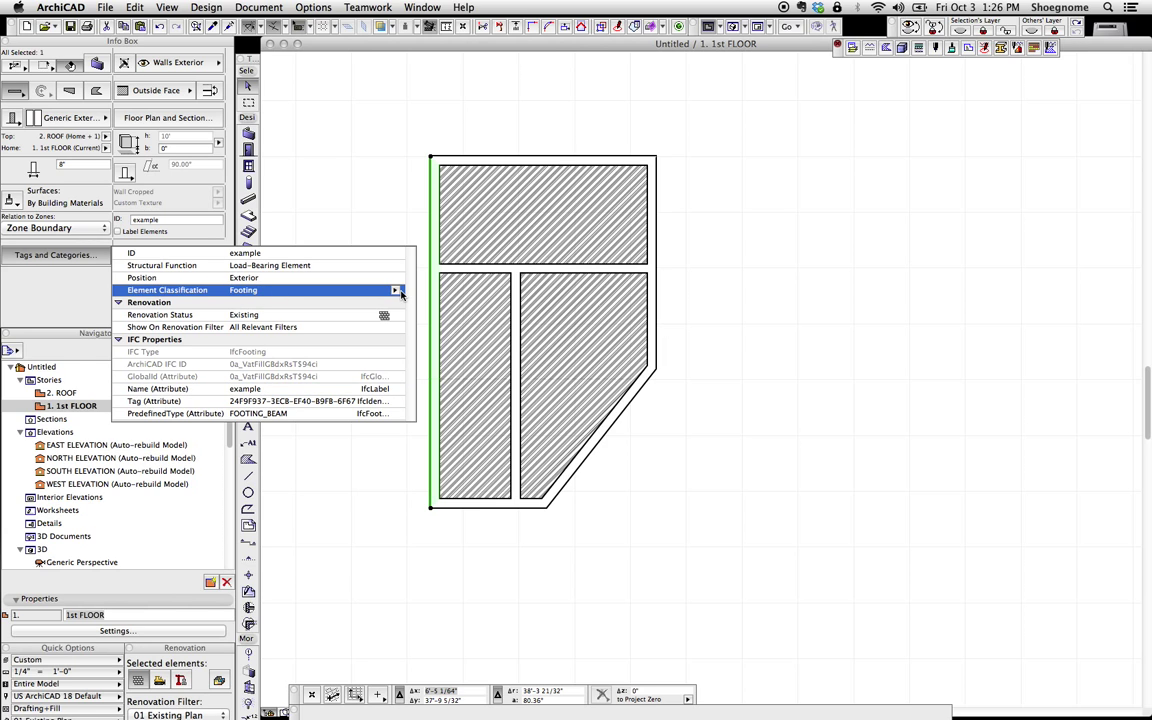
click(396, 291)
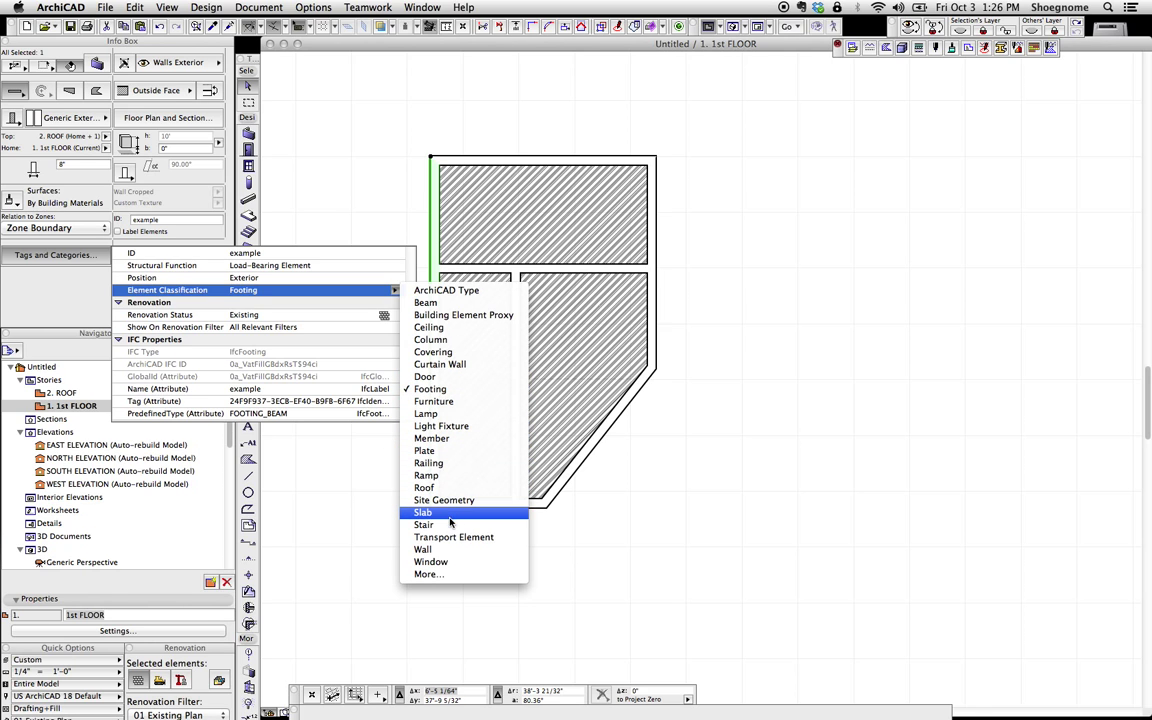
click(449, 316)
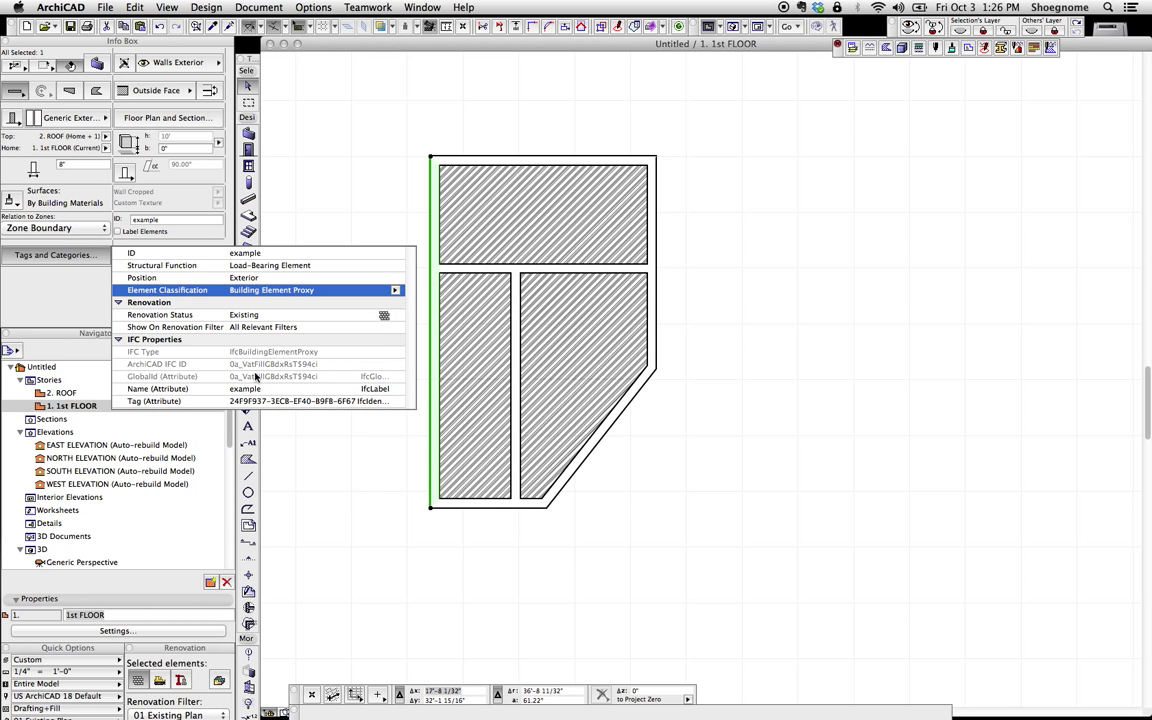
click(396, 290)
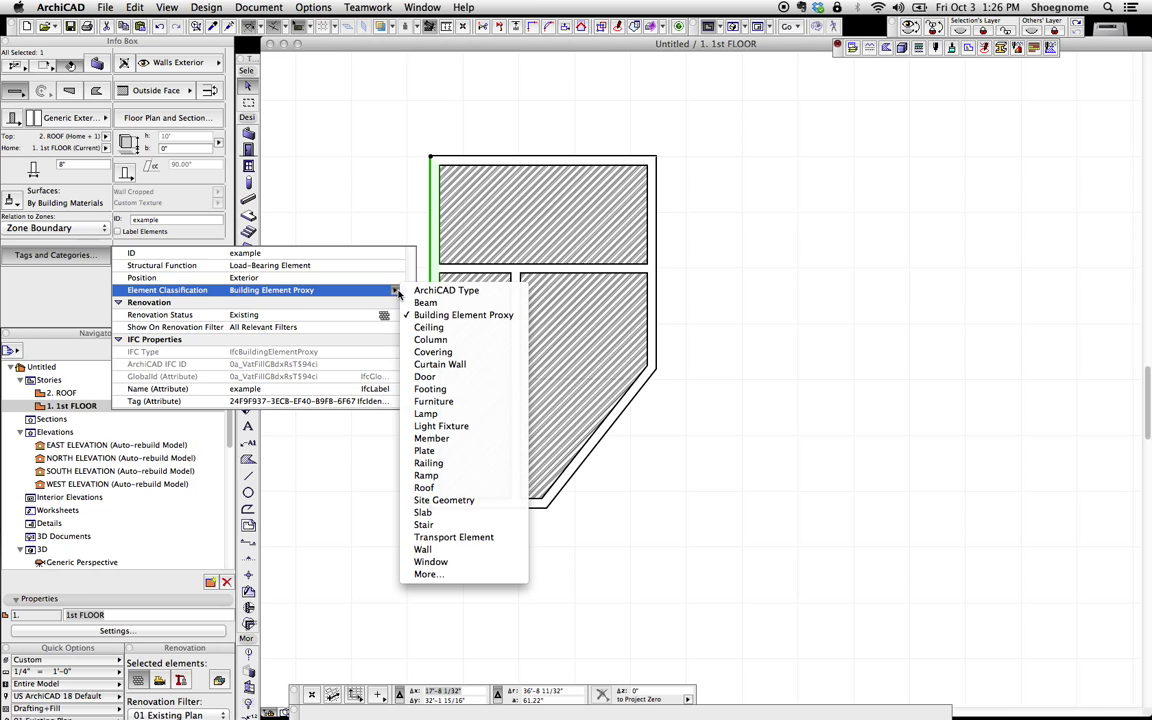
click(443, 416)
click(394, 290)
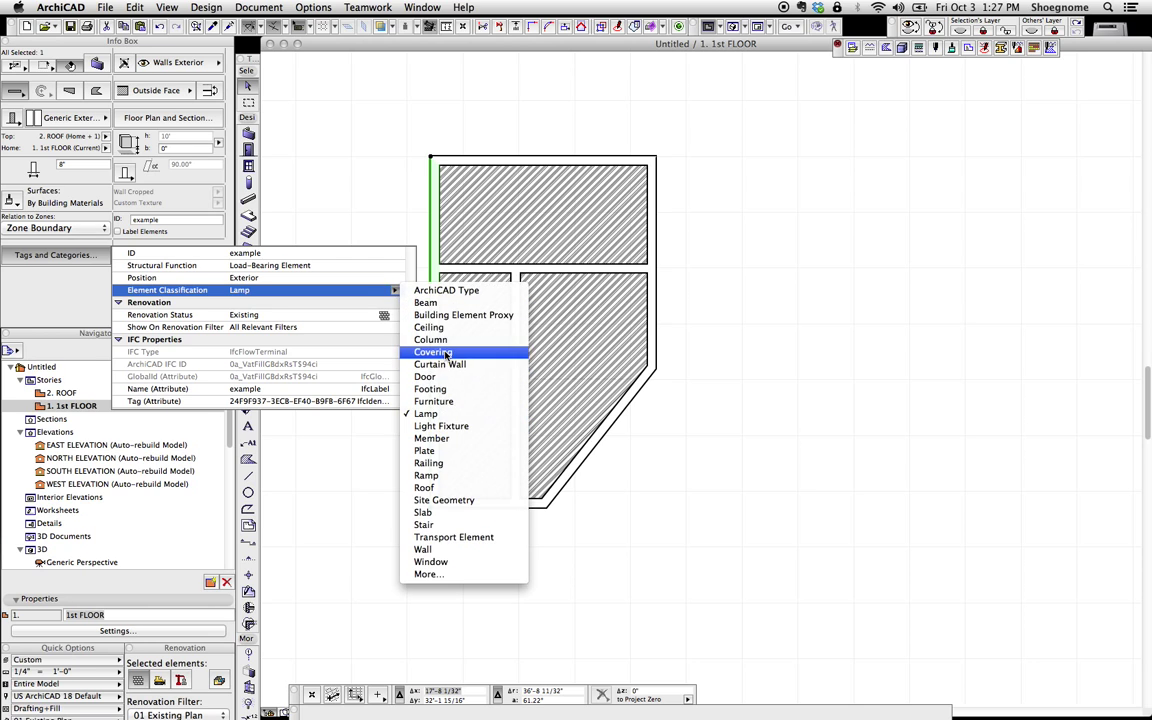
click(431, 389)
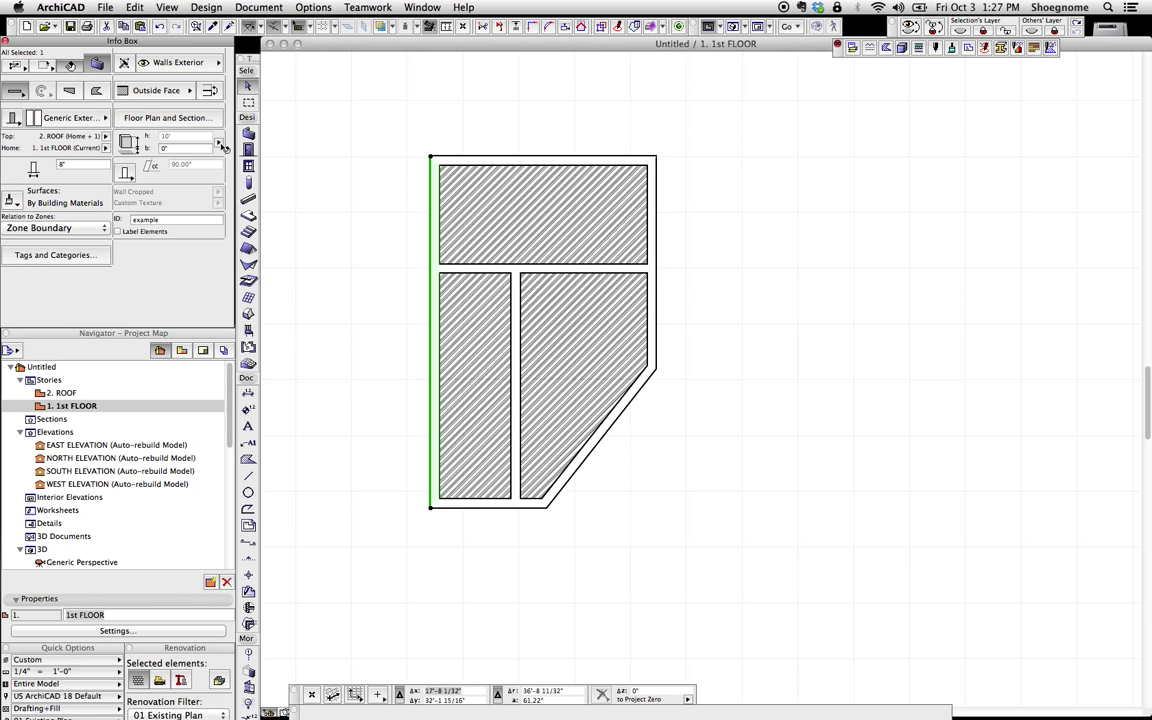
- Open the selected wall's full settings and, from its Tags and Categories, open Manage IFC Properties
key(super+t)
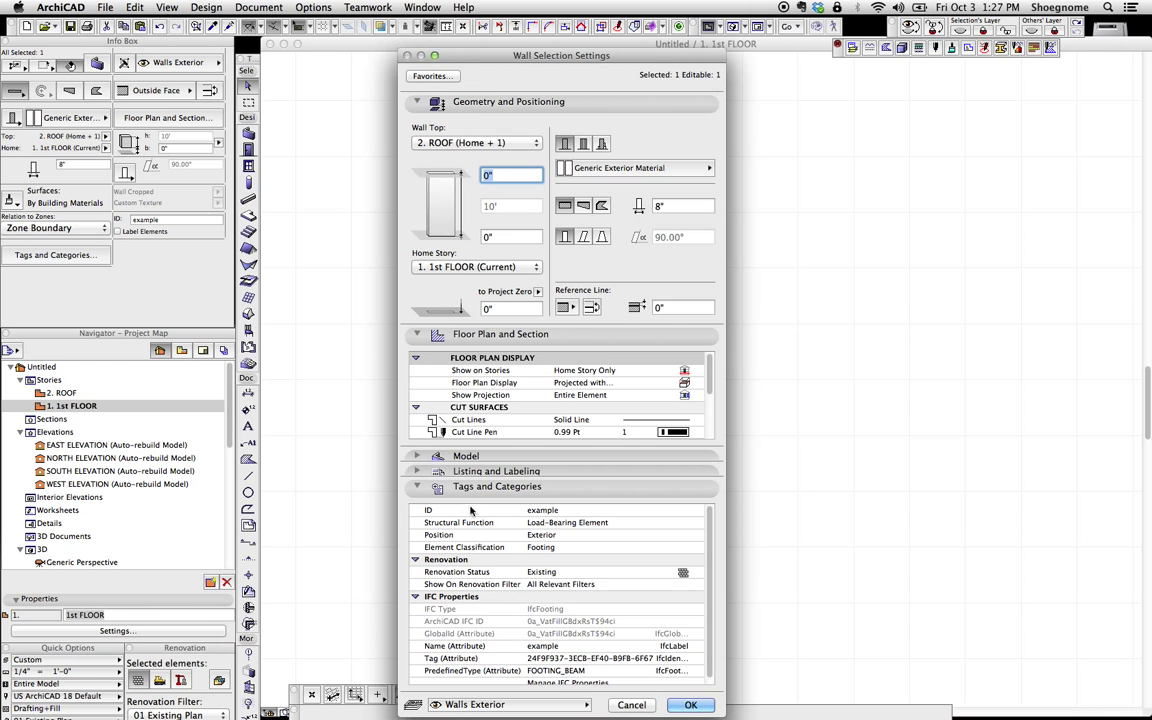
click(508, 101)
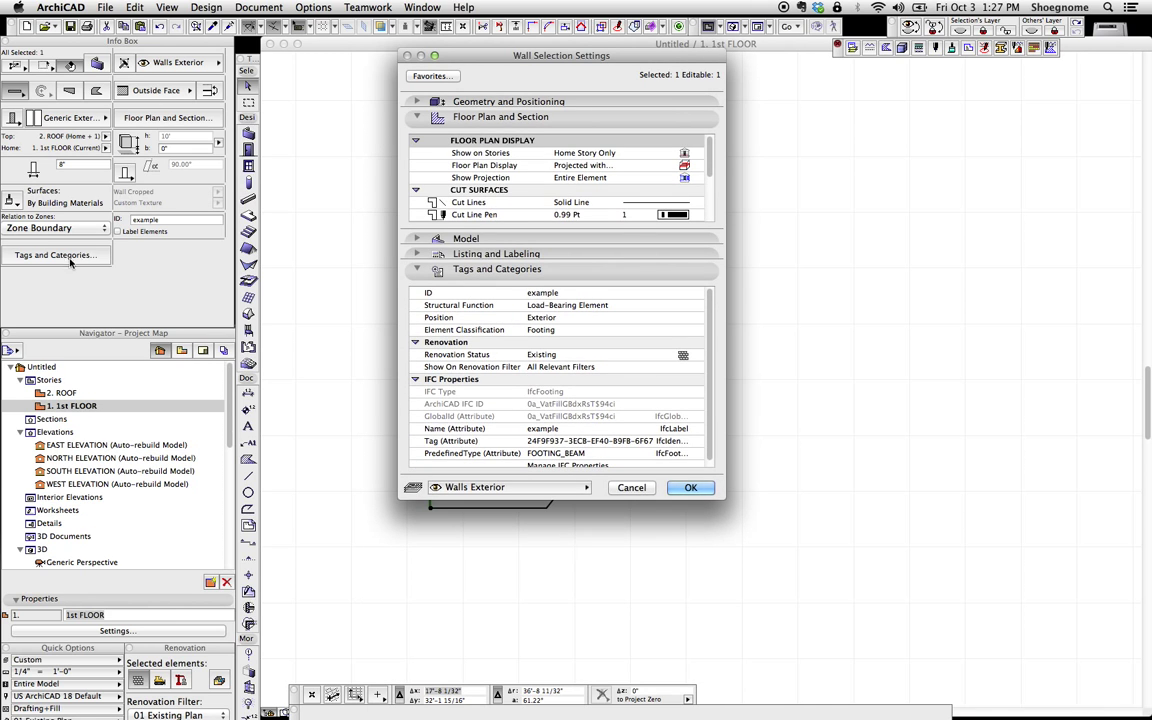
scroll(517, 338, down, 1)
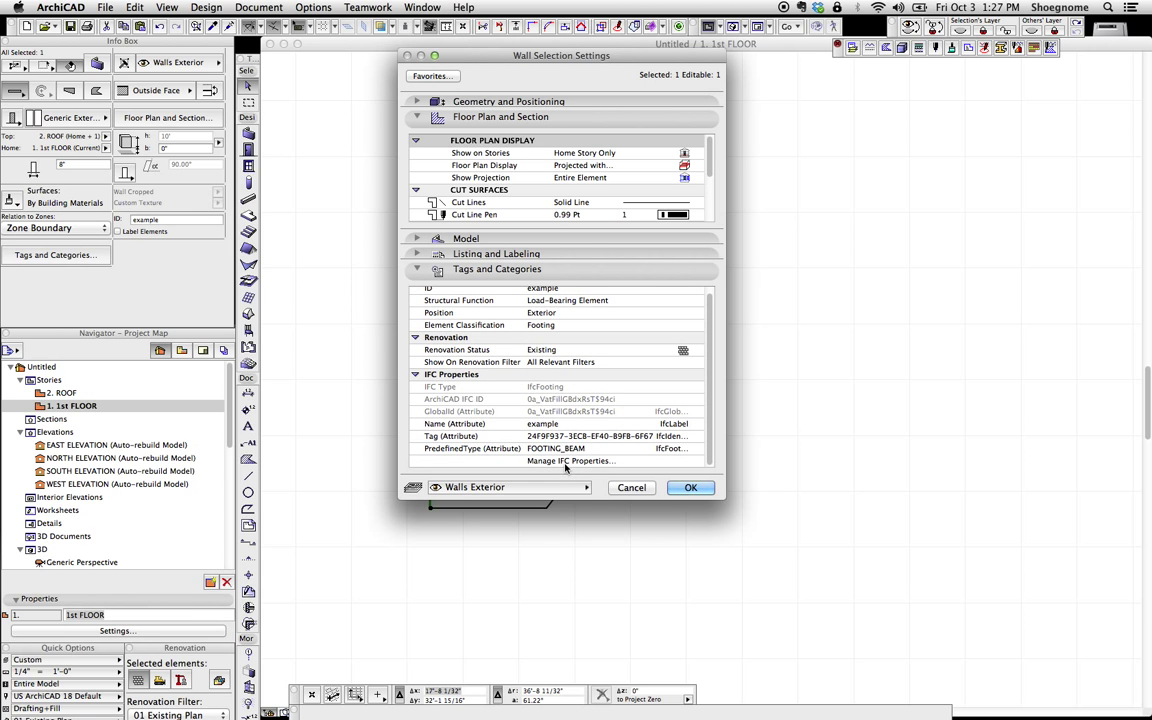
click(565, 462)
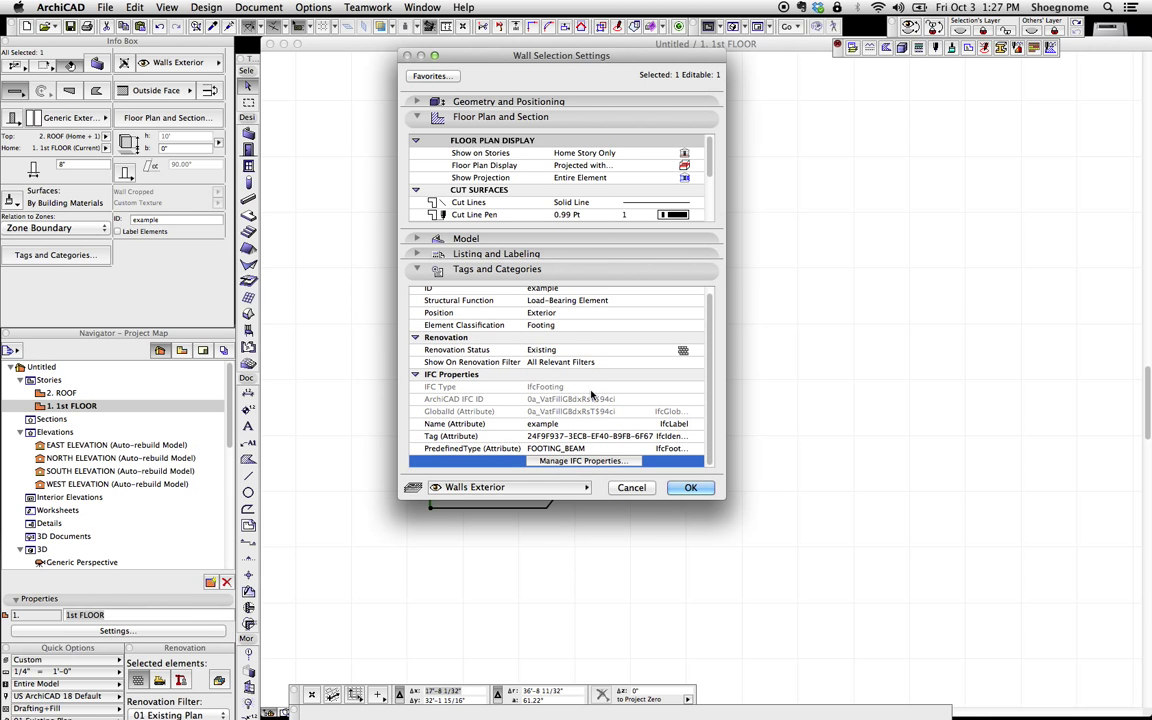
drag(565, 111, 986, 218)
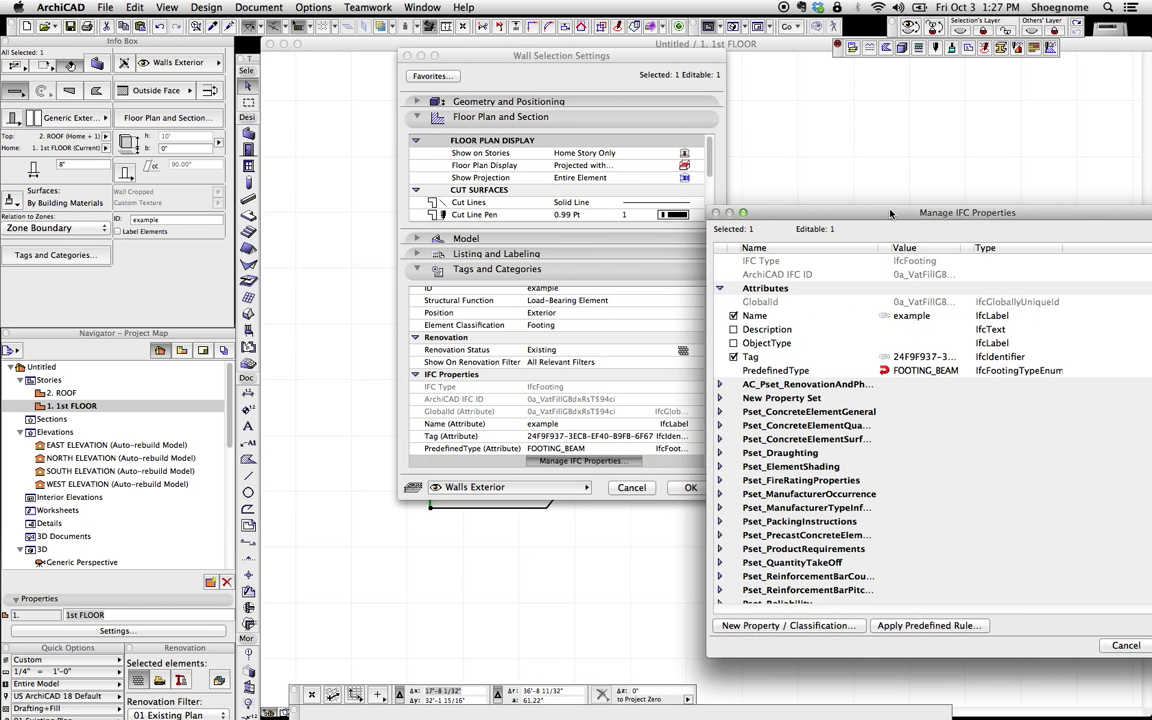
drag(806, 212, 462, 141)
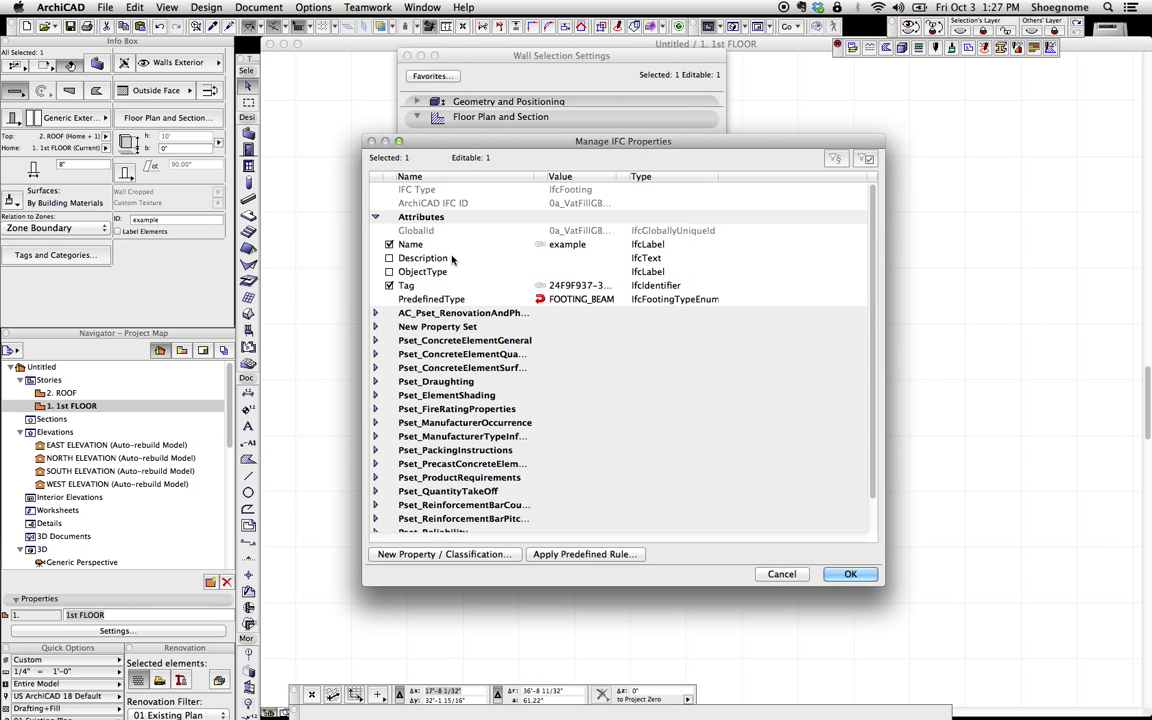
- Examine the available IFC property sets, including the contents of Pset_ManufacturerOccurrence and the precast concrete element set
scroll(458, 248, down, 2)
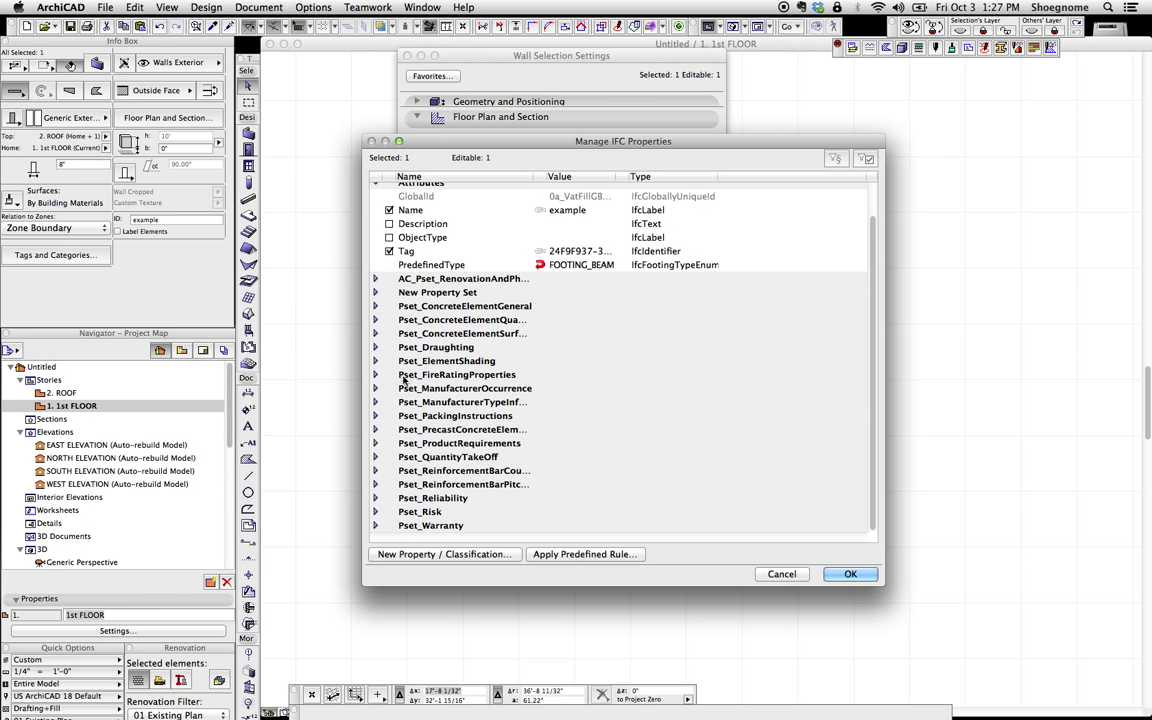
click(376, 388)
scroll(390, 420, down, 3)
click(376, 429)
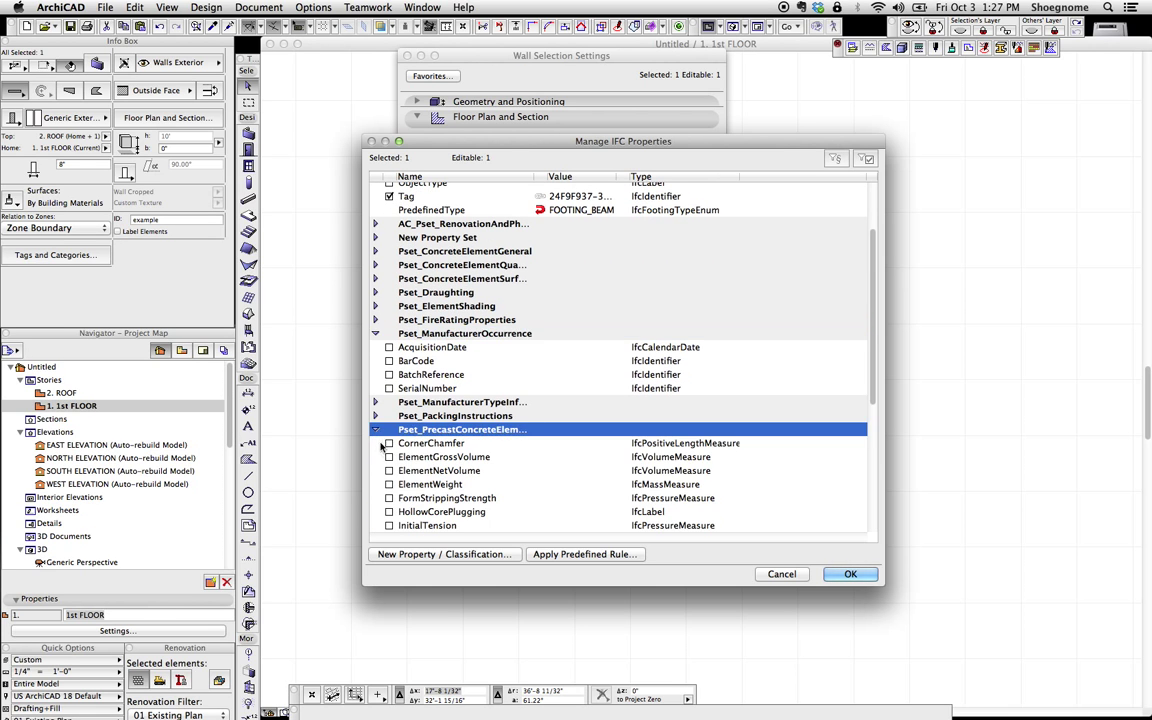
scroll(391, 430, down, 10)
scroll(388, 217, up, 6)
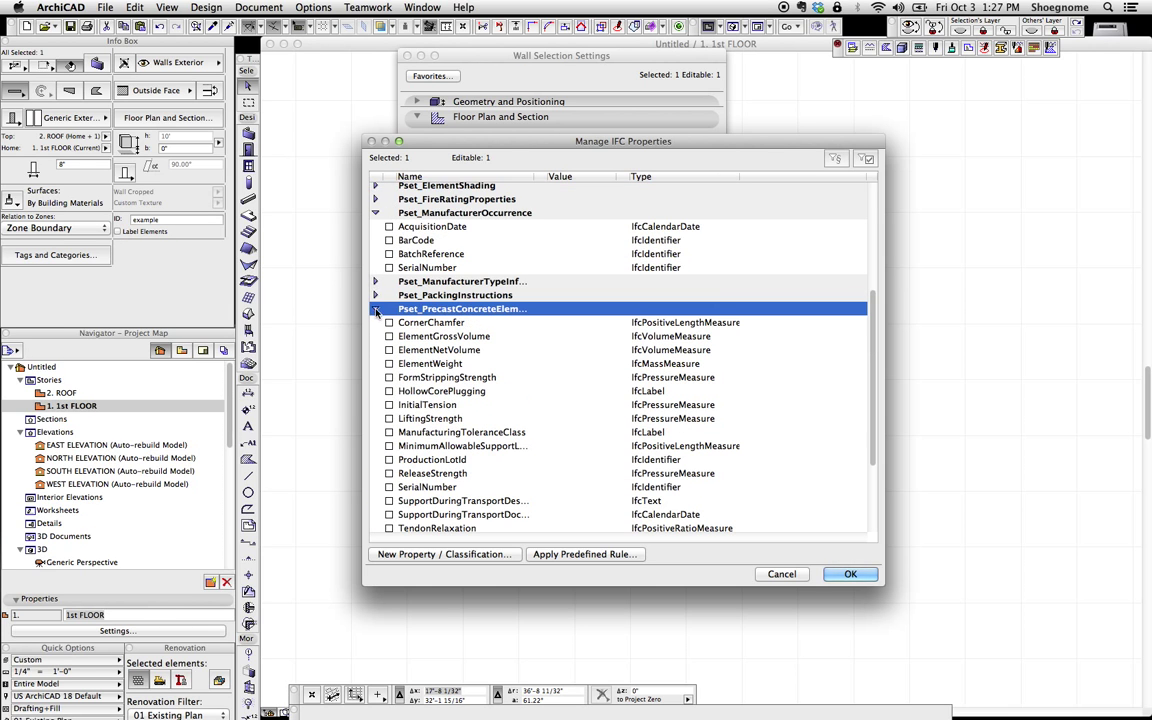
click(376, 308)
scroll(376, 364, up, 2)
click(377, 435)
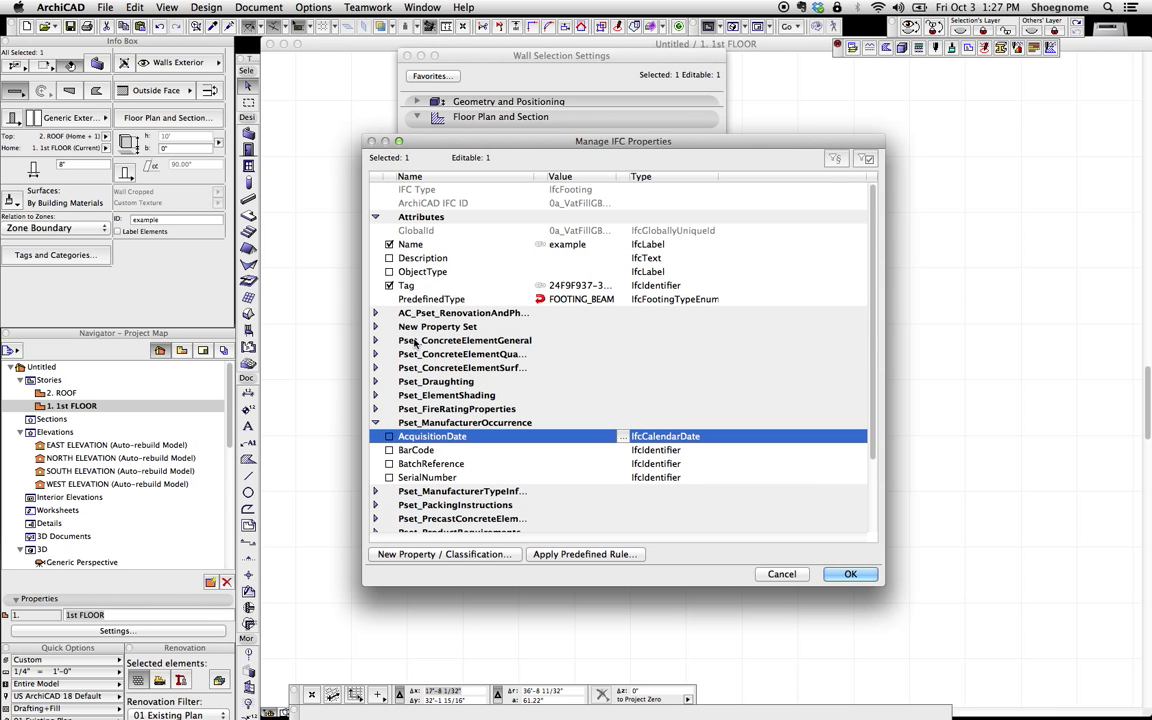
click(376, 422)
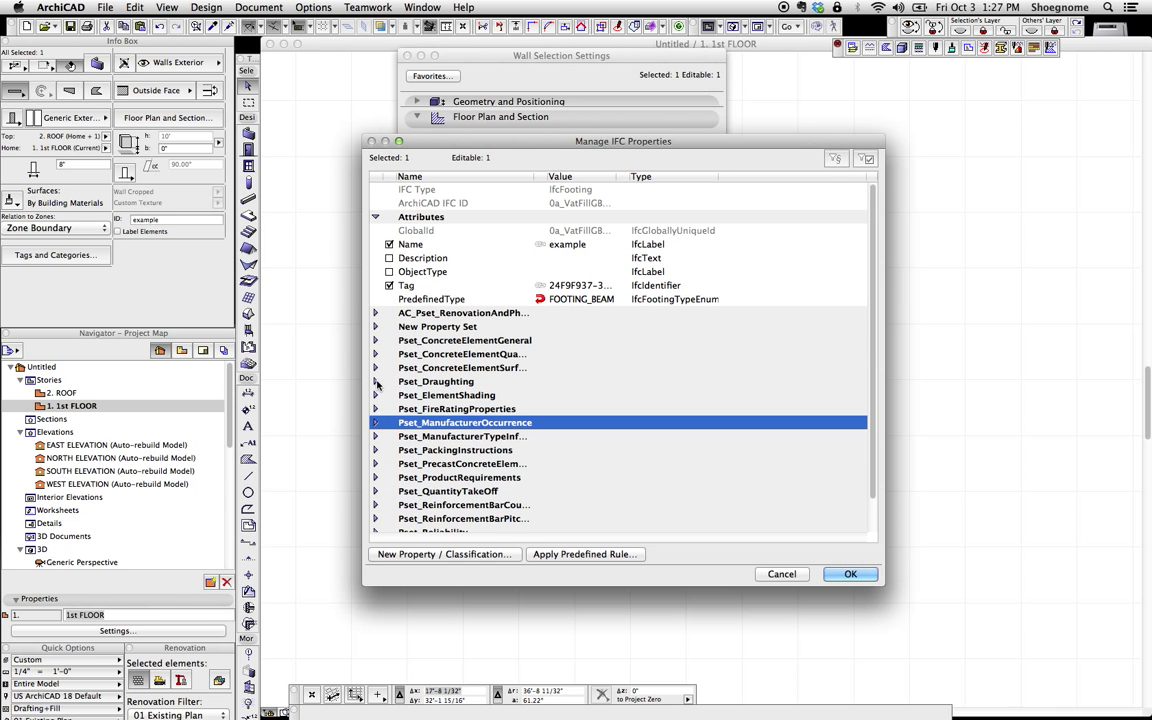
scroll(376, 400, down, 3)
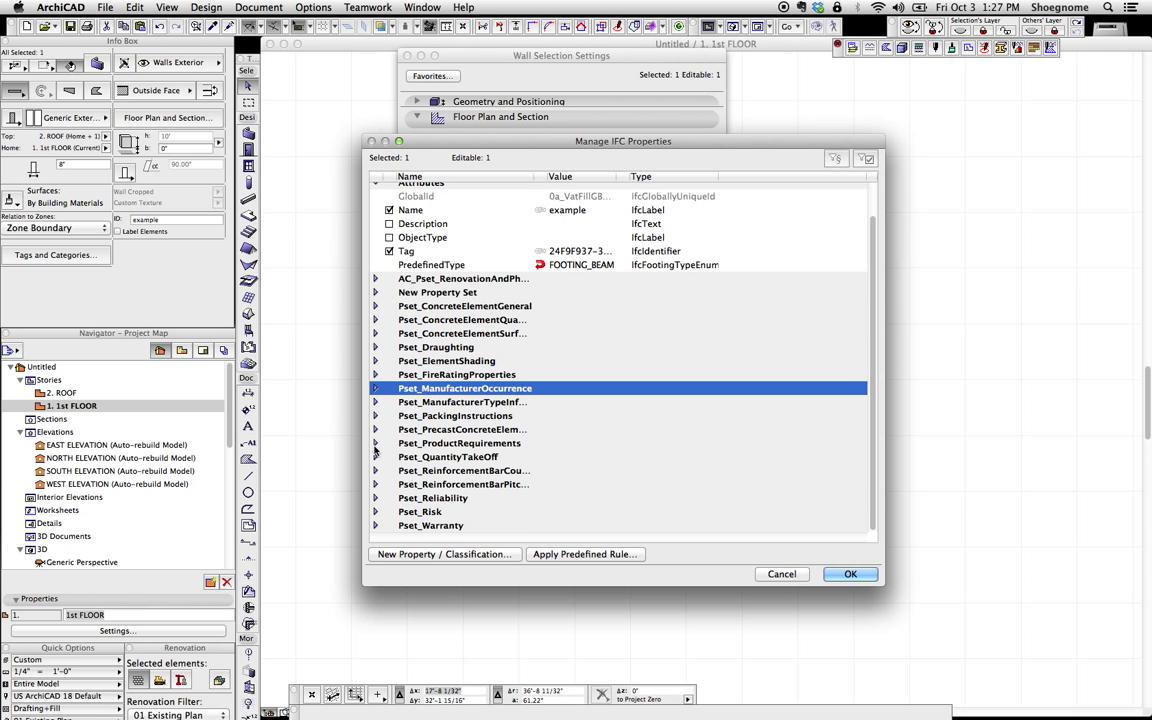
- Enable Category, Classification, DemandThresholdValue, GapValueWeighted, GroupName, Name and SupplyEvaluationValue in the wall's Pset_ProductRequirements set and accept the IFC property changes
click(376, 443)
scroll(388, 427, down, 5)
click(389, 401)
click(389, 415)
click(389, 443)
click(389, 429)
click(389, 333)
click(389, 319)
click(389, 360)
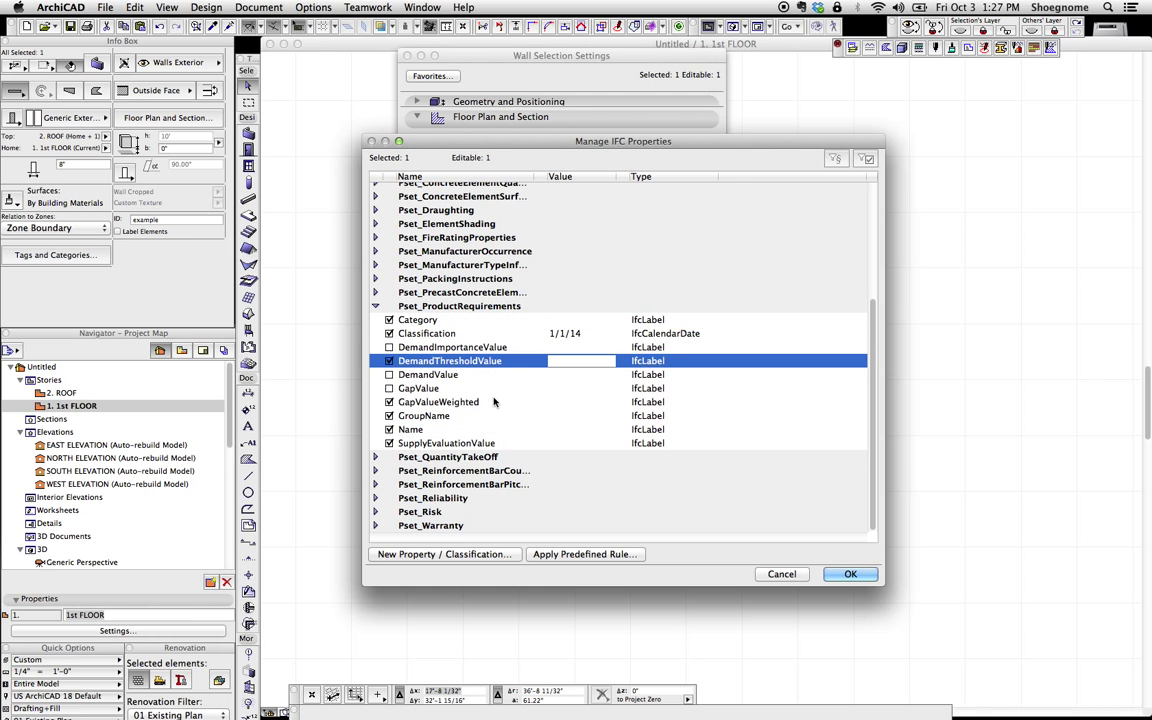
click(847, 575)
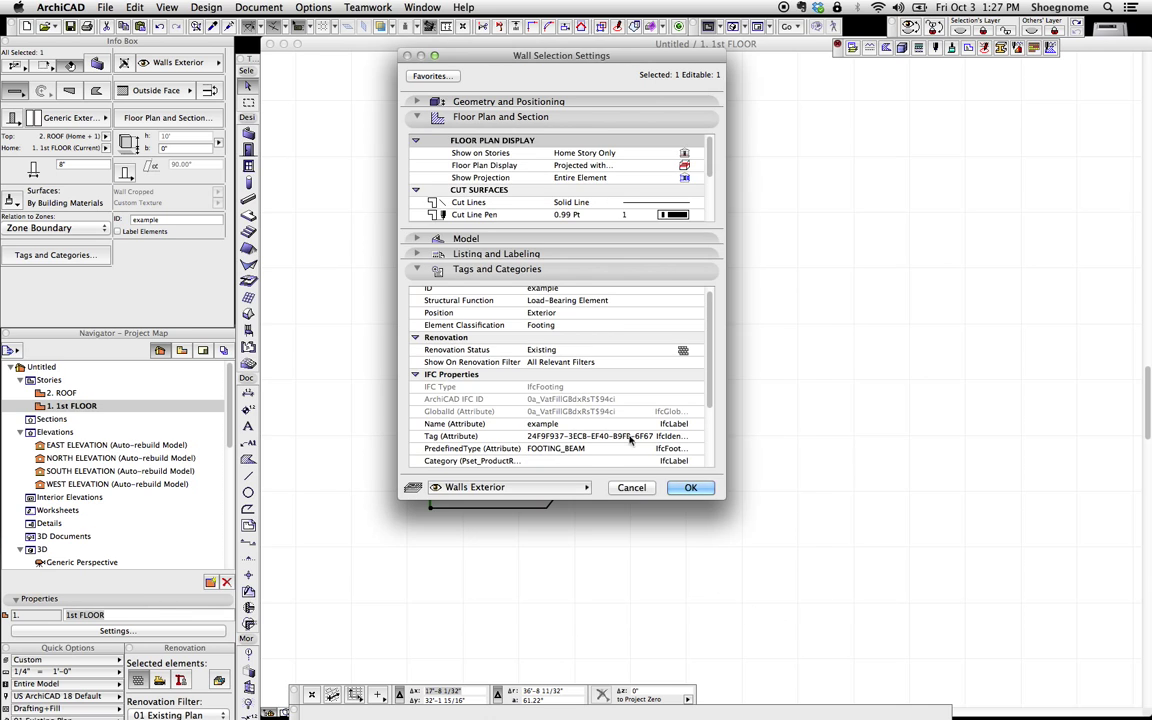
- Inspect the Pset_ProductRequirements entries and the Classification property's details without editing them, and accept the wall settings
scroll(558, 382, down, 5)
click(555, 374)
click(540, 400)
click(548, 387)
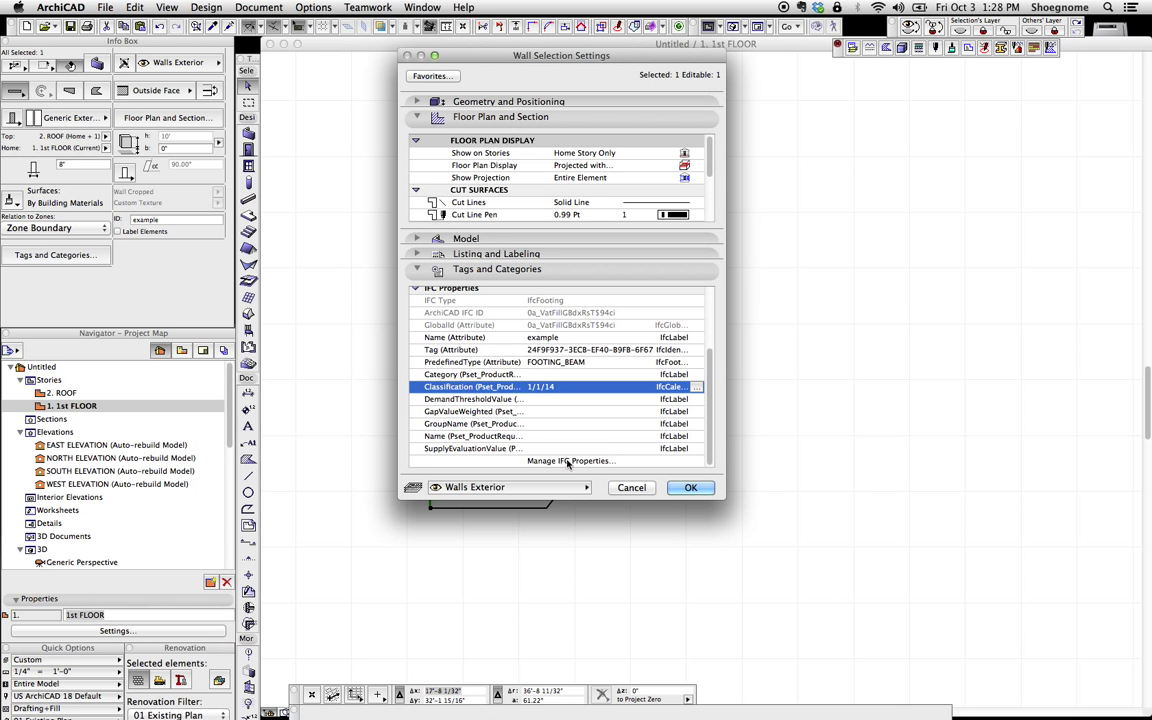
click(697, 386)
click(644, 430)
click(585, 448)
click(693, 488)
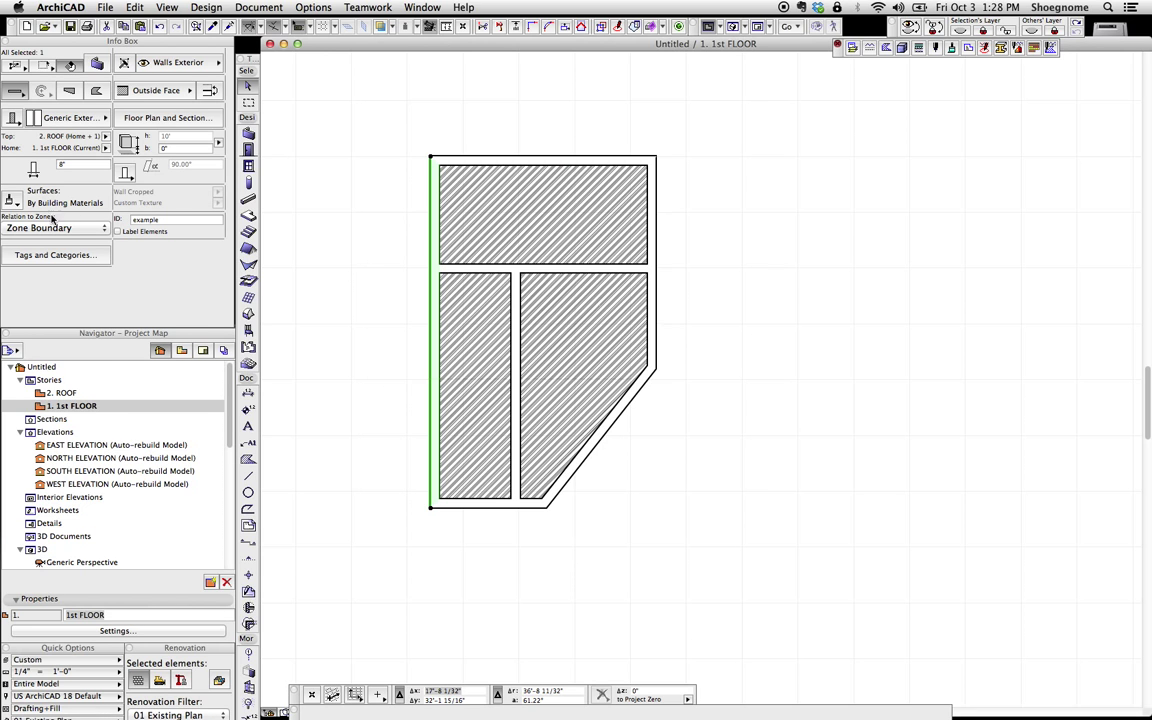
- Check the Classification property among the selected wall's Tags and Categories and reopen the wall's full settings
click(70, 257)
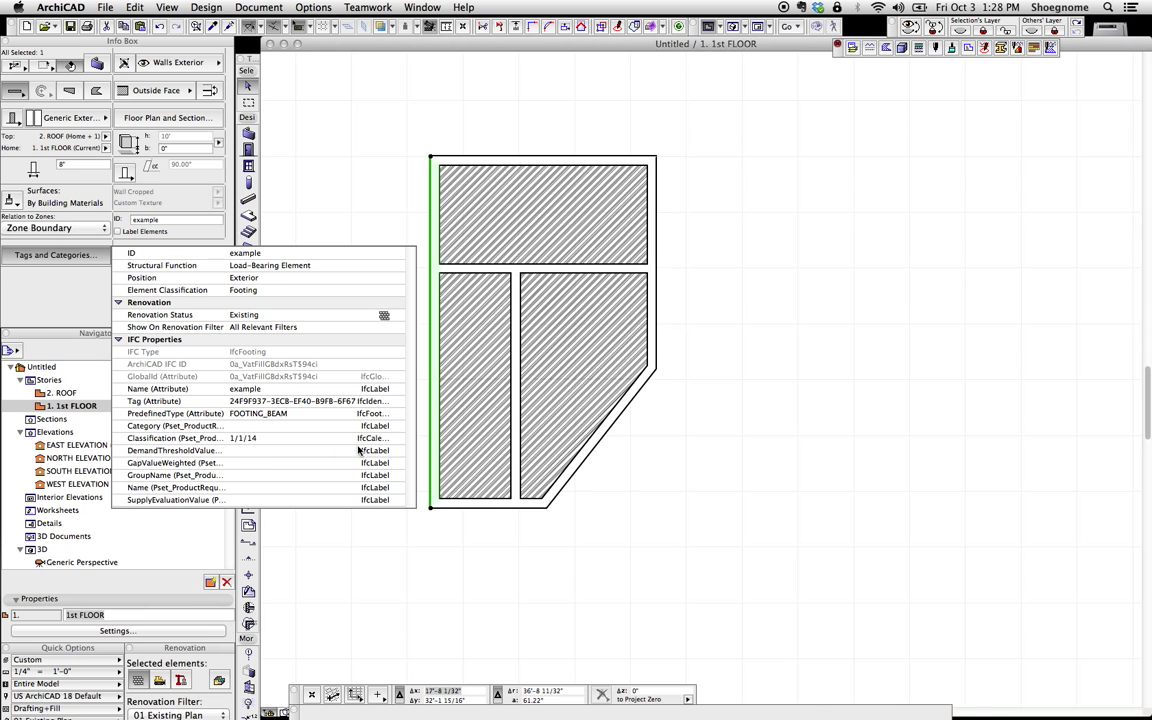
click(303, 438)
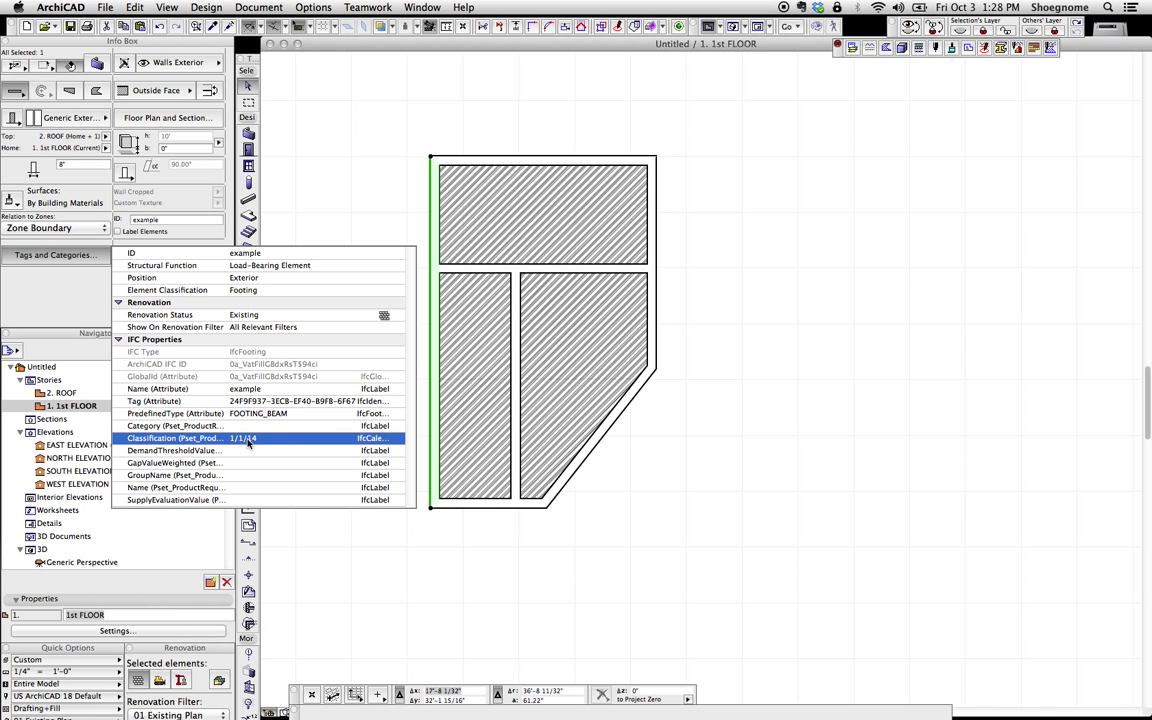
click(41, 296)
double_click(452, 270)
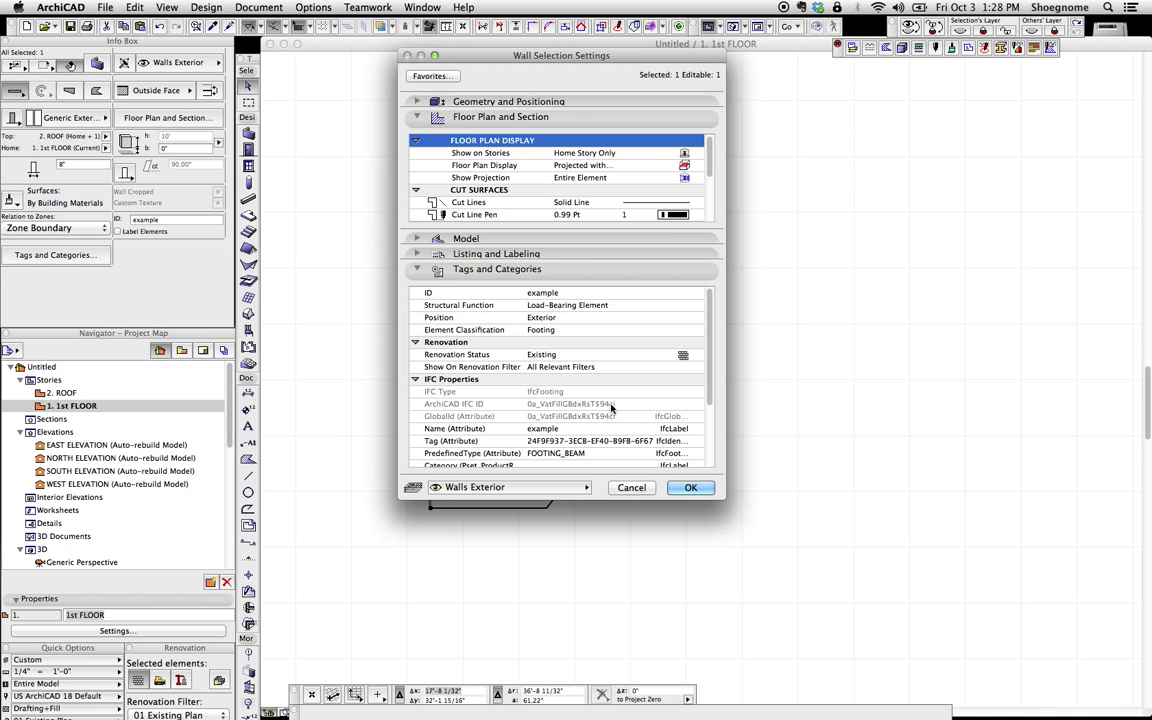
- Try setting the wall's Classification date to day 20, month 7, year 2014, and cancel the edit
scroll(600, 399, down, 3)
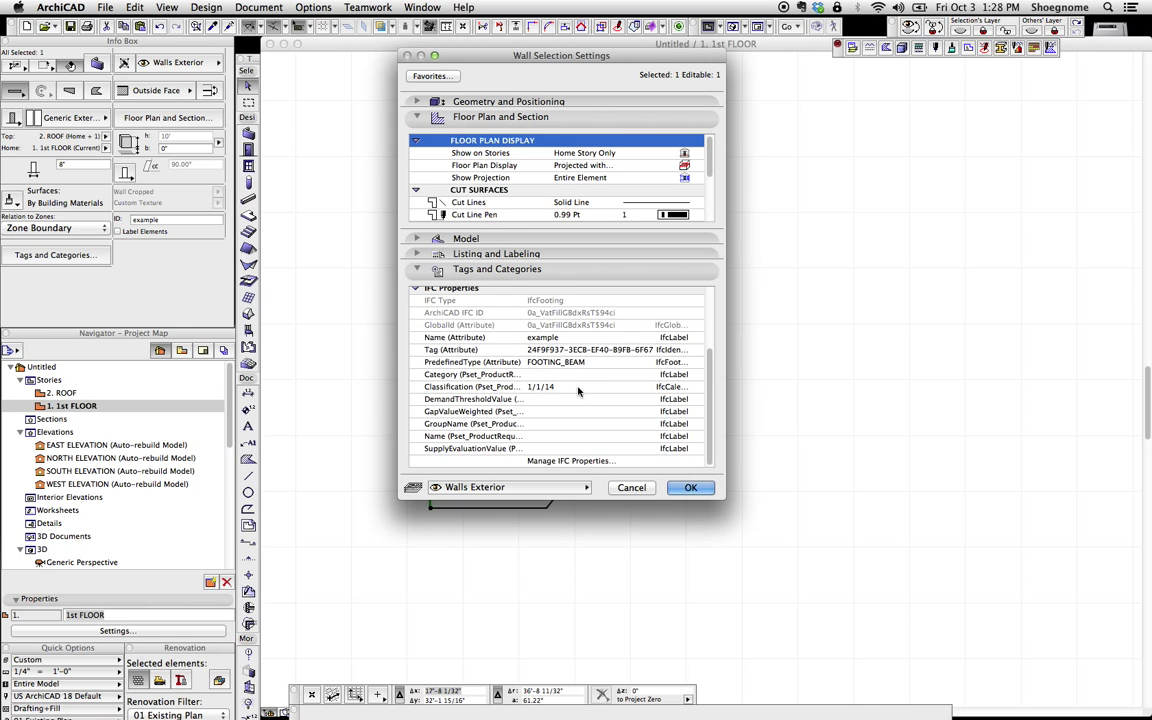
click(489, 387)
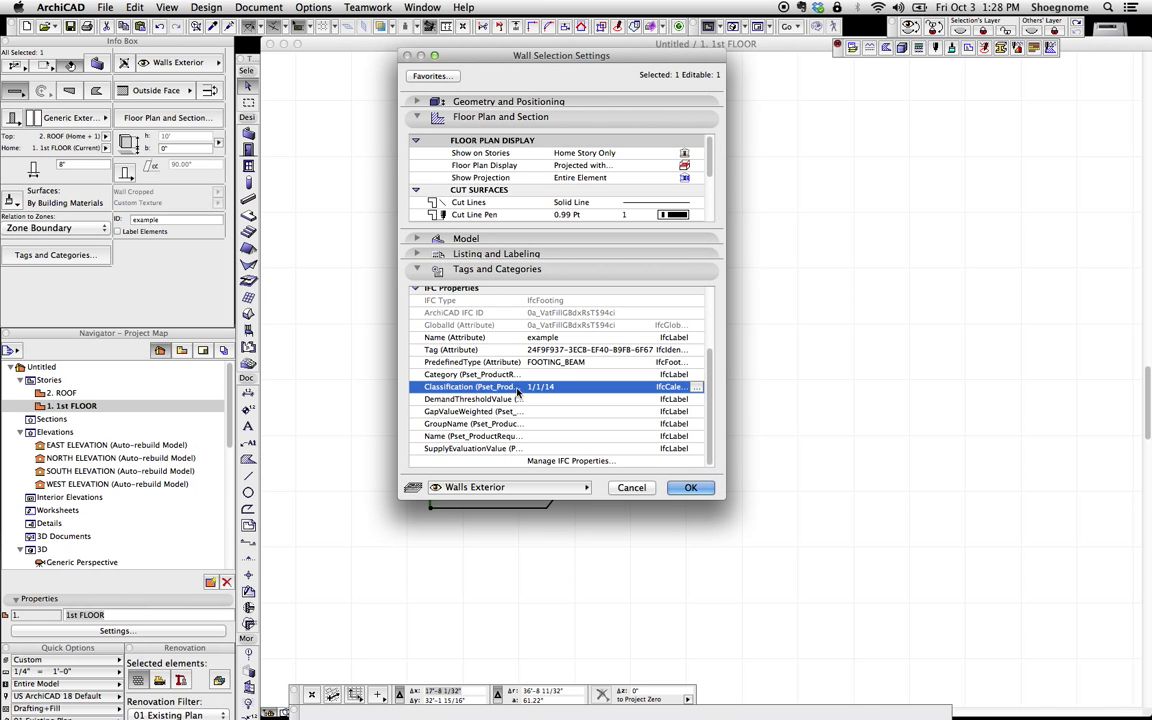
click(702, 390)
click(545, 259)
click(563, 247)
click(580, 406)
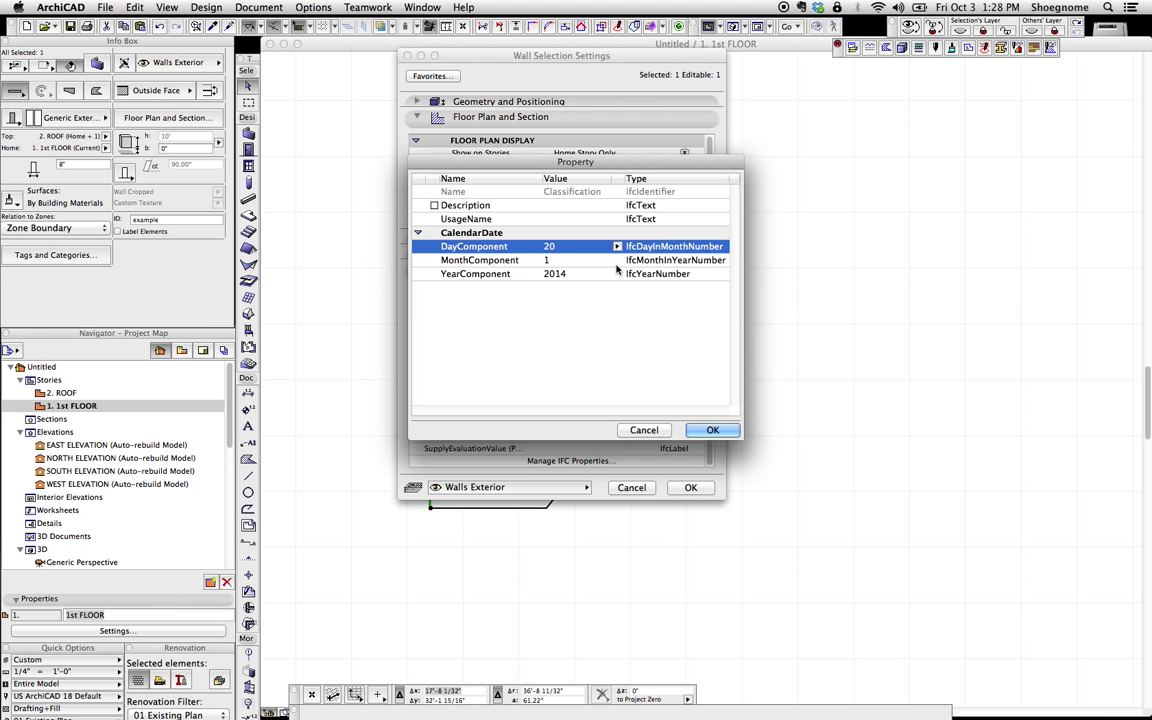
click(565, 260)
click(578, 306)
click(600, 274)
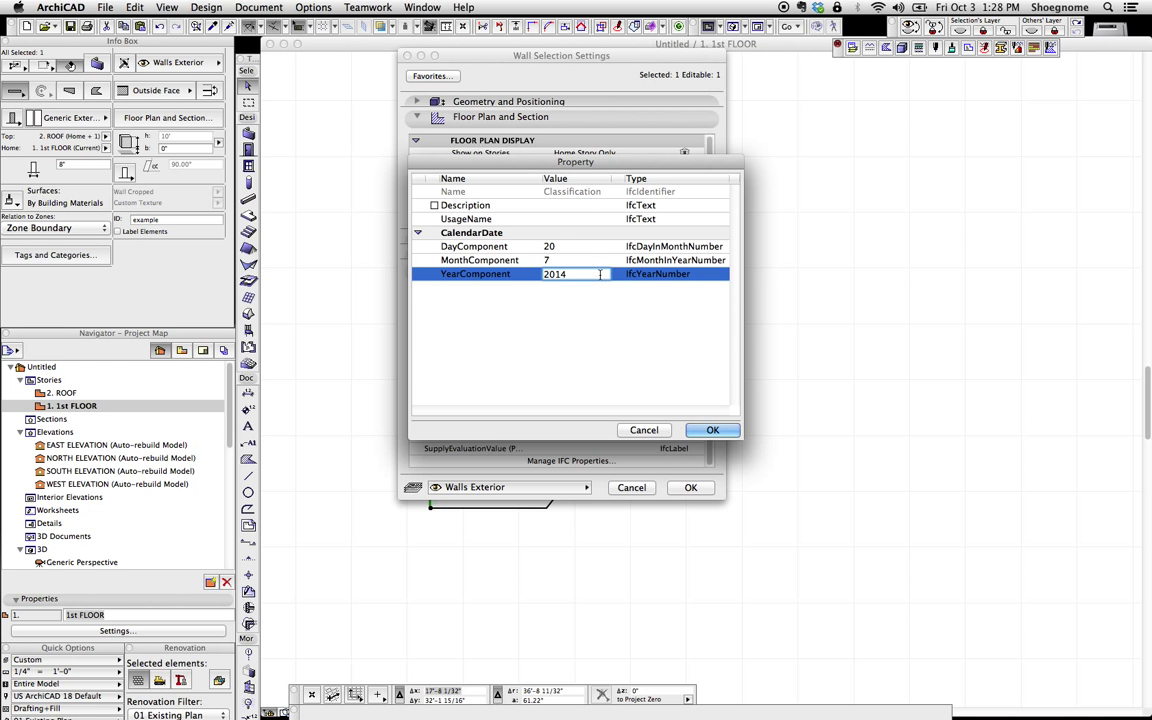
click(648, 429)
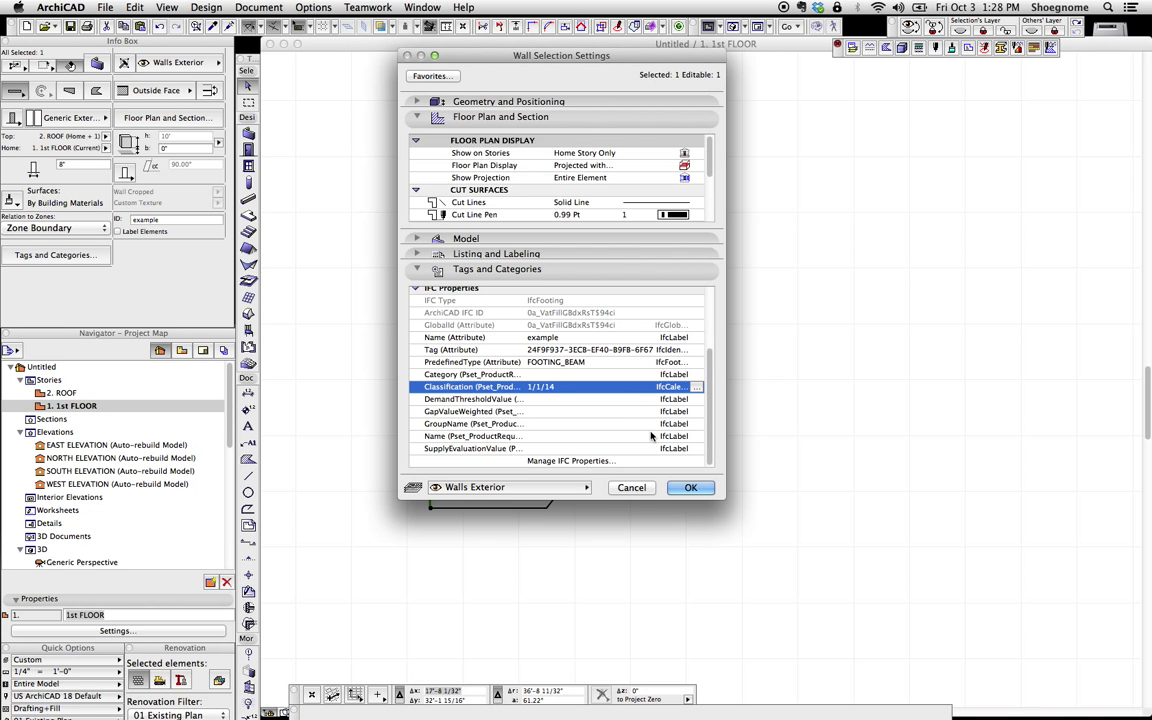
- Reopen Manage IFC Properties from the wall's Tags and Categories and examine the manufacturer type information property set
scroll(541, 380, up, 3)
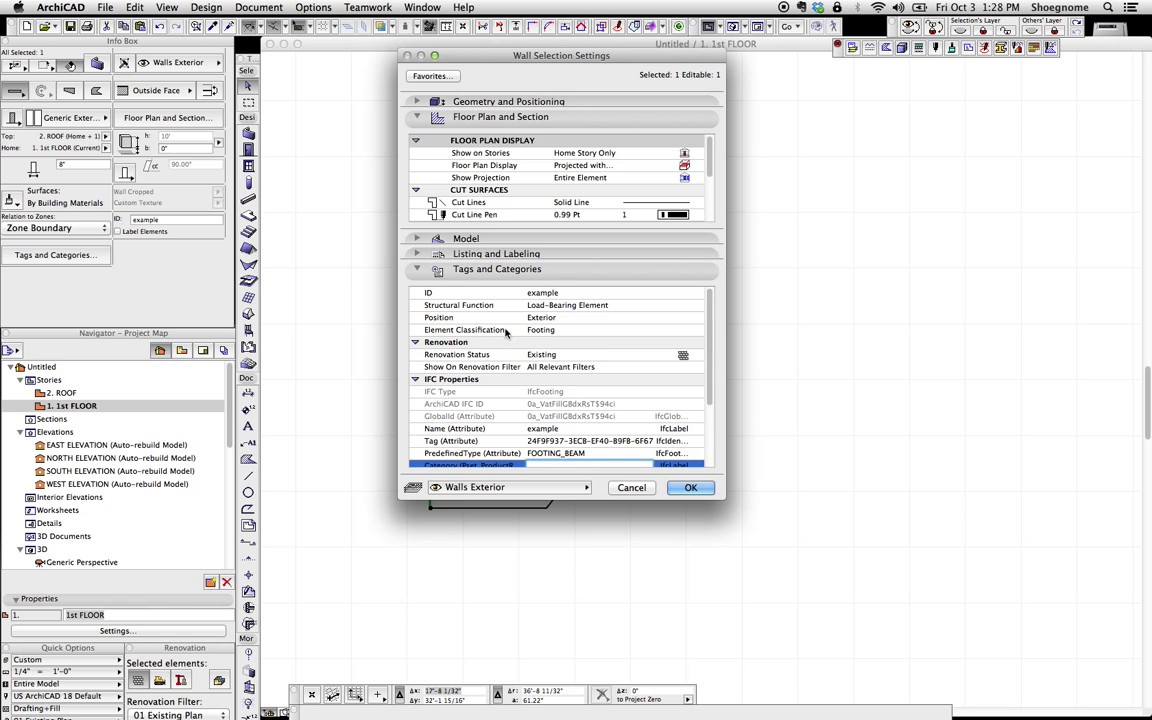
click(541, 380)
scroll(541, 380, down, 3)
click(568, 462)
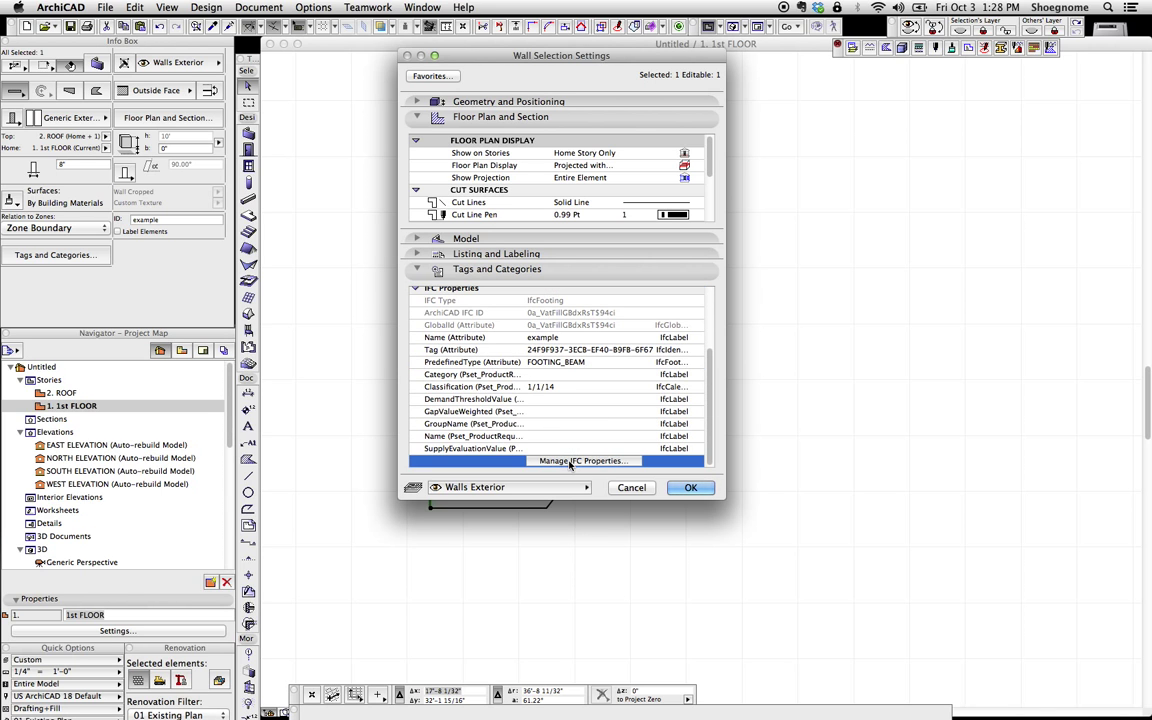
click(570, 461)
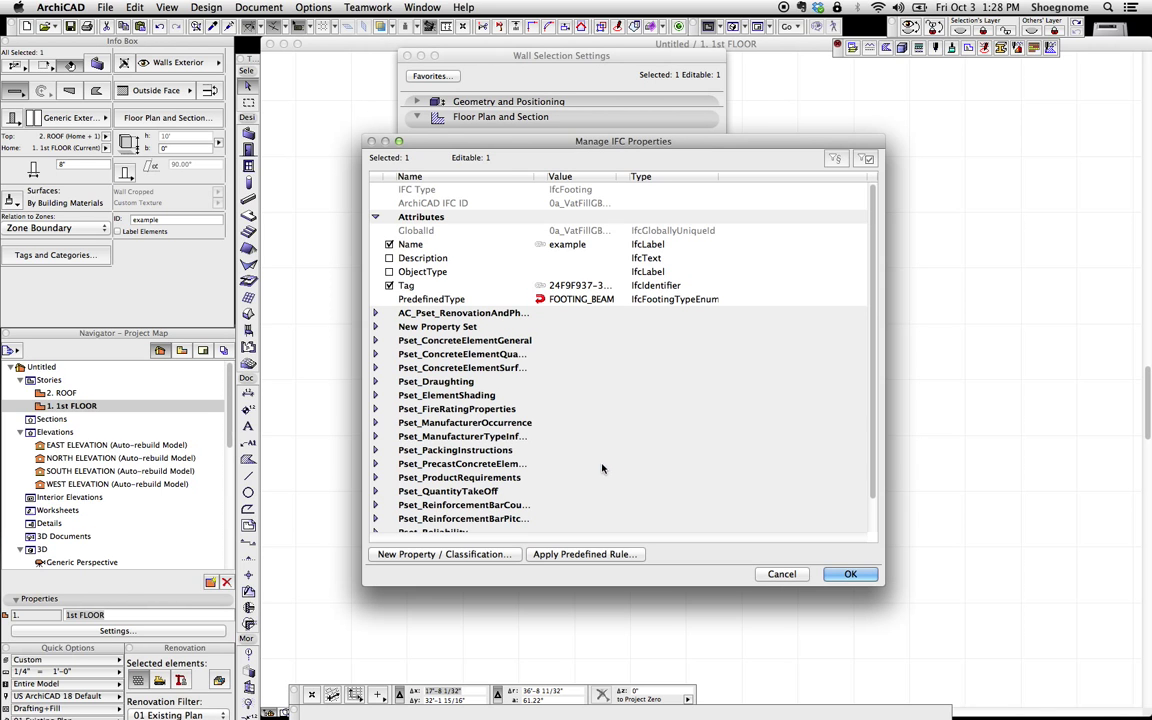
click(376, 436)
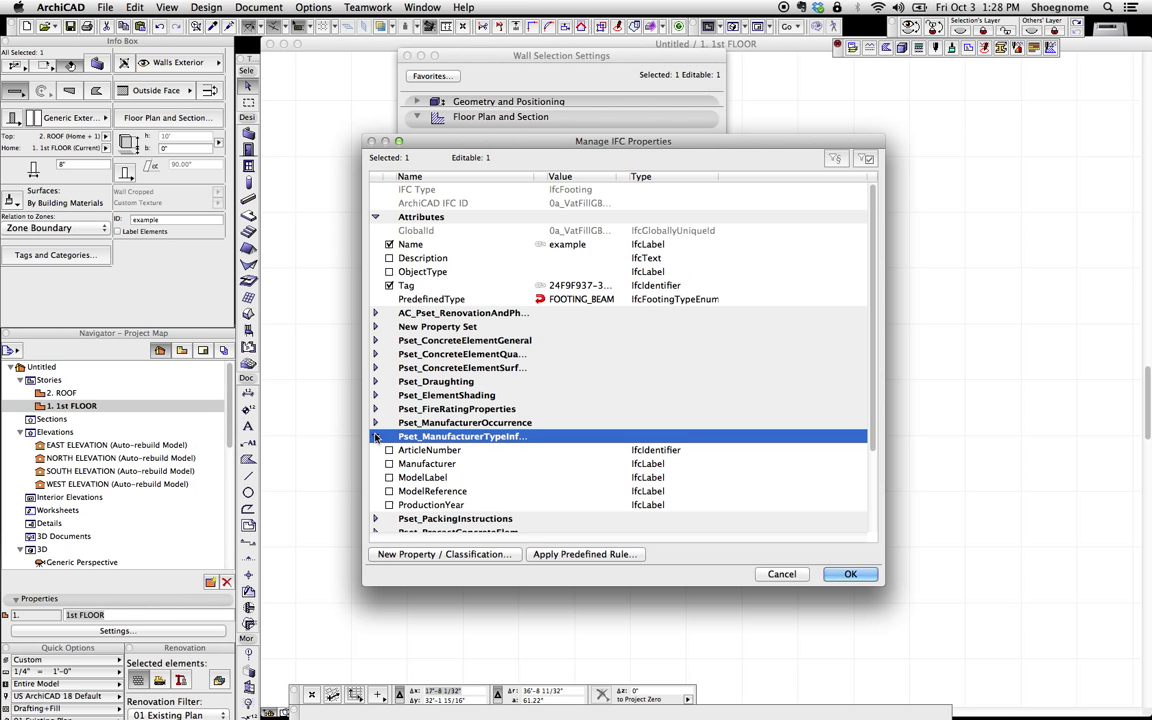
click(376, 436)
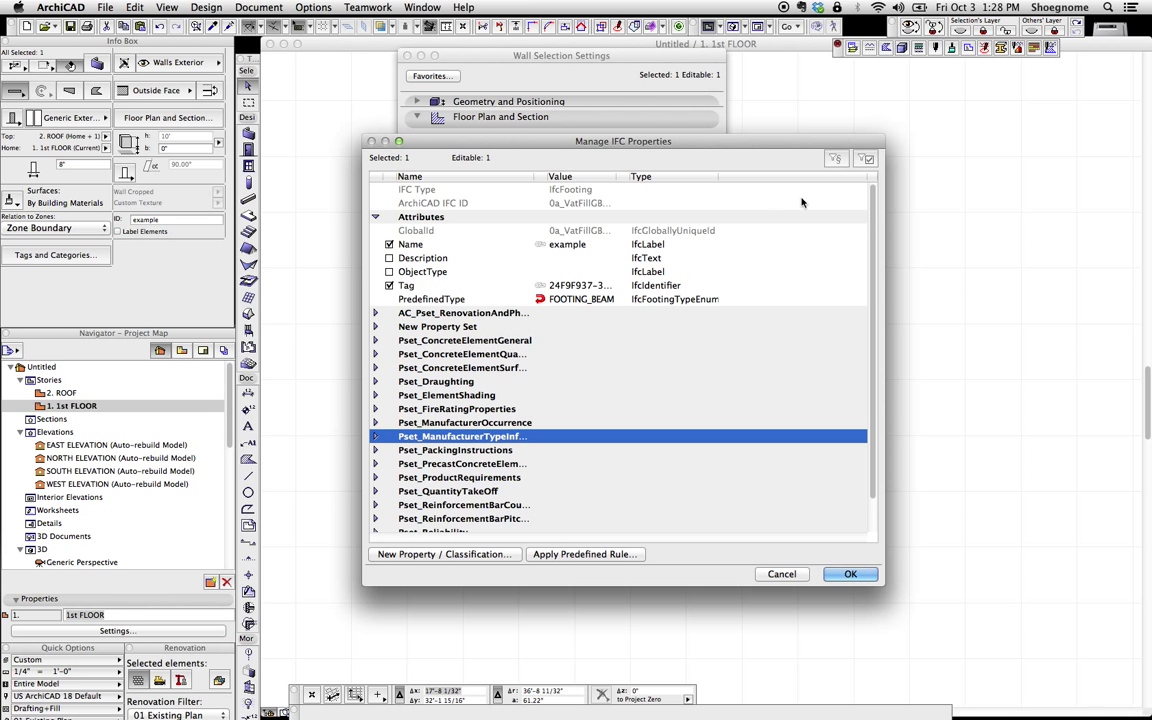
- Show only IFC properties that have values, disable every property in Pset_ProductRequirements, and accept the changes
drag(806, 200, 919, 178)
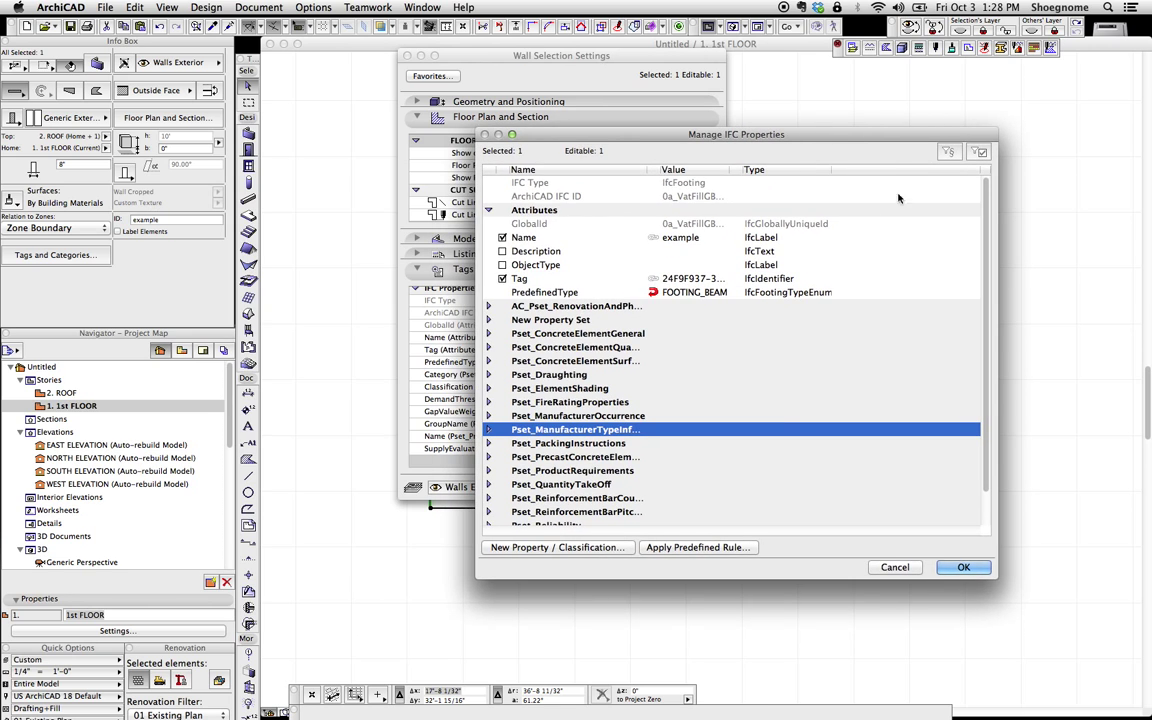
click(981, 151)
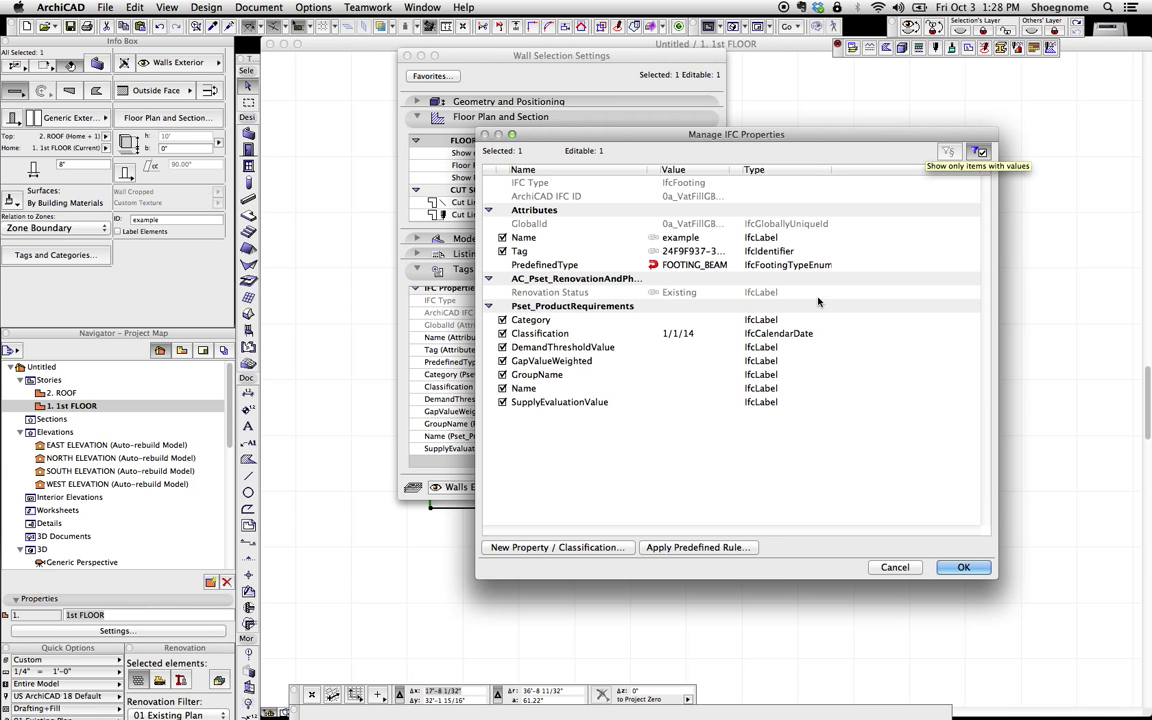
click(502, 319)
click(502, 333)
click(502, 347)
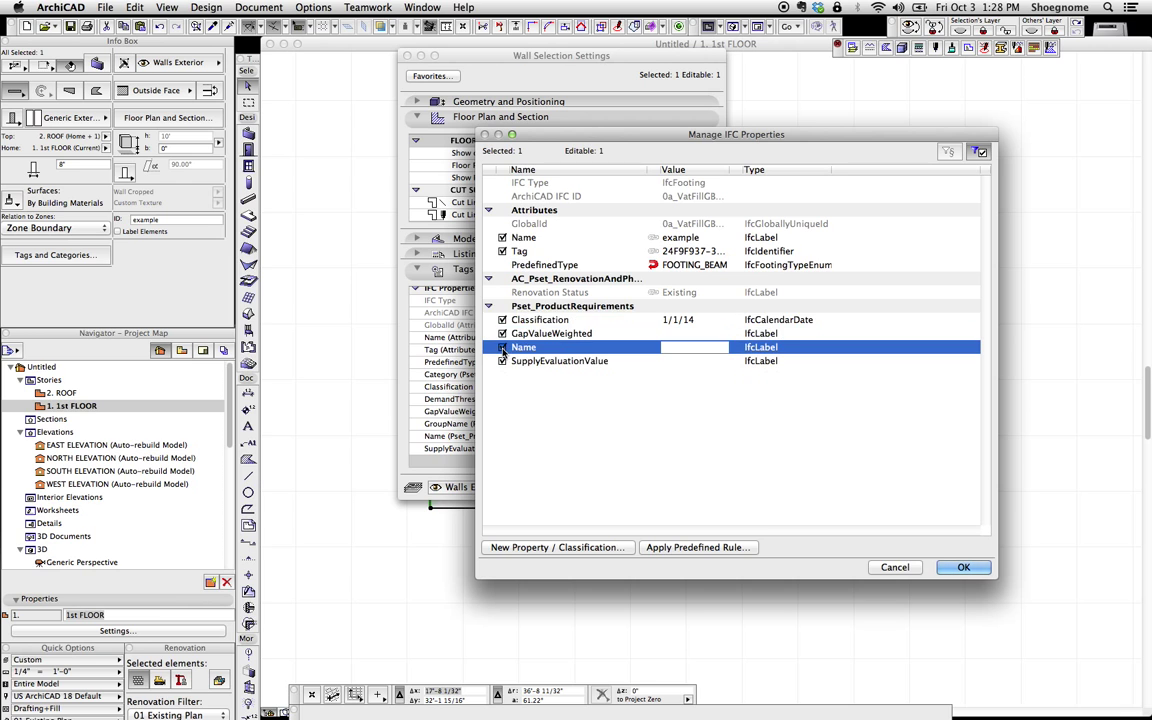
click(502, 333)
click(502, 319)
click(502, 333)
click(502, 319)
click(963, 567)
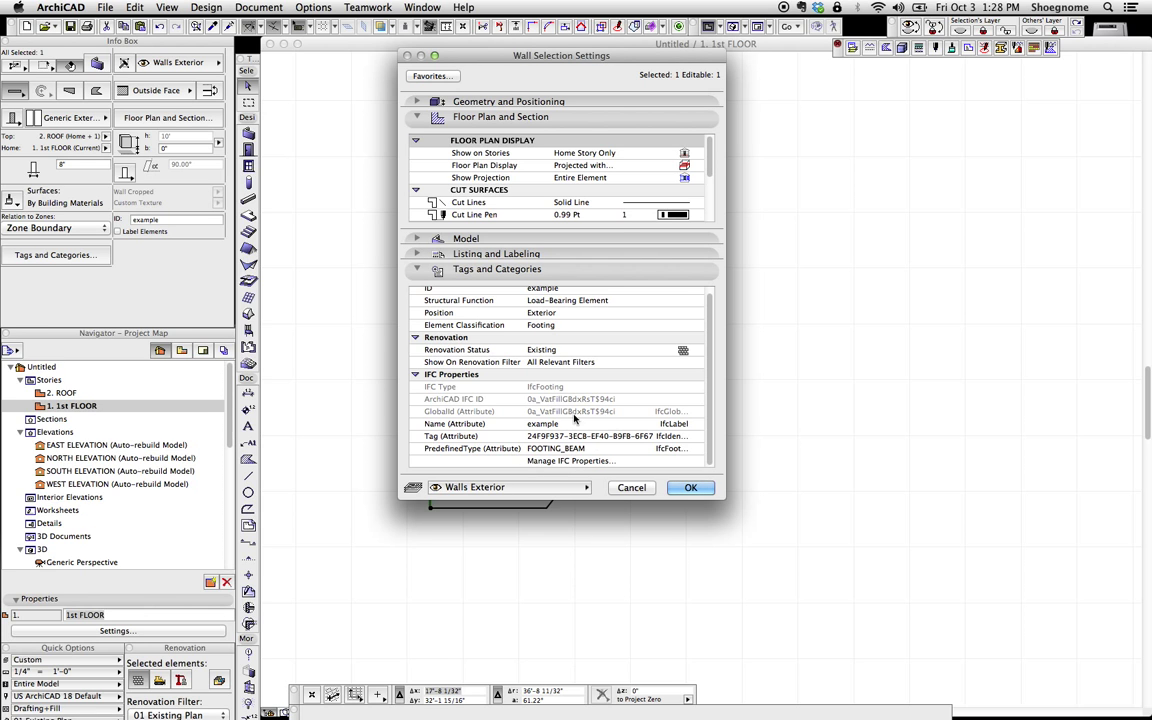
- Reopen Manage IFC Properties and look through the complete list of property sets alongside the wall's settings
click(584, 461)
click(584, 461)
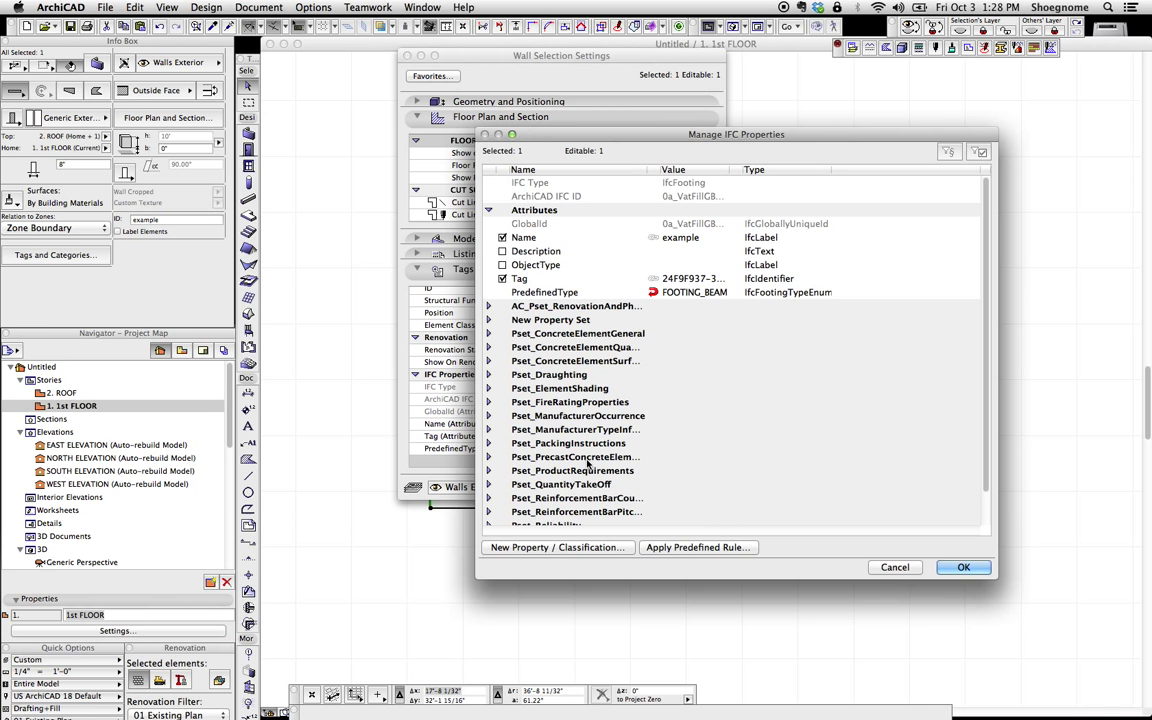
scroll(543, 362, down, 2)
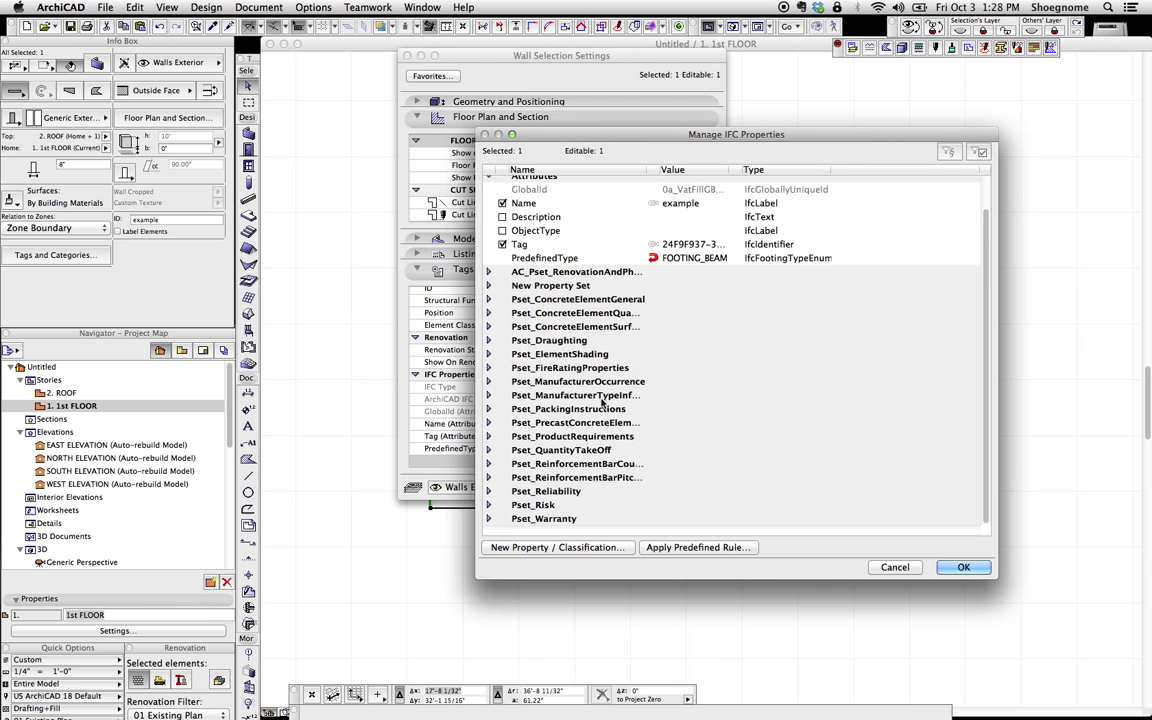
drag(604, 140, 853, 189)
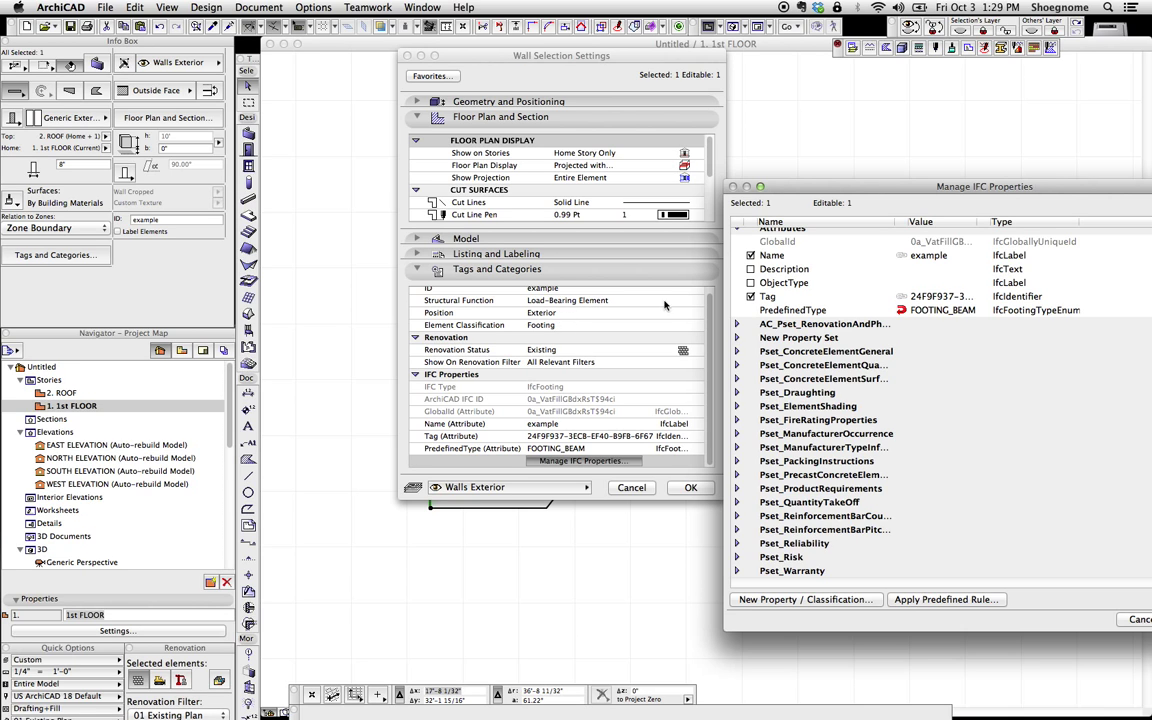
drag(745, 181, 387, 109)
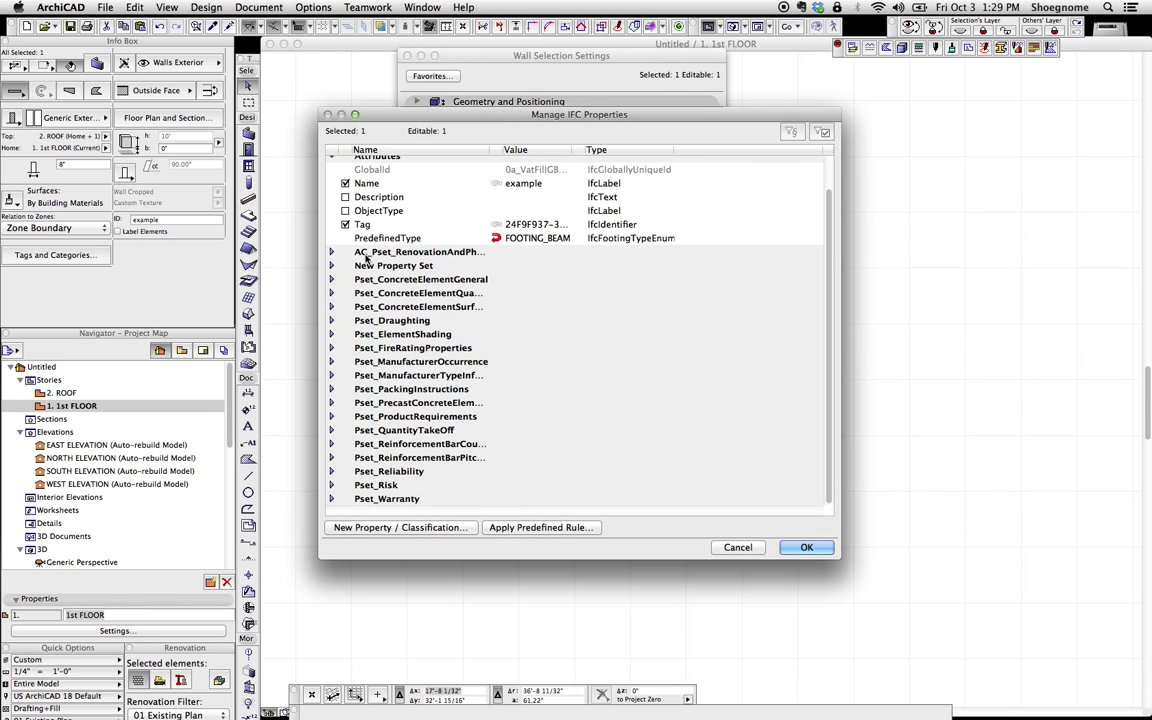
scroll(364, 257, up, 2)
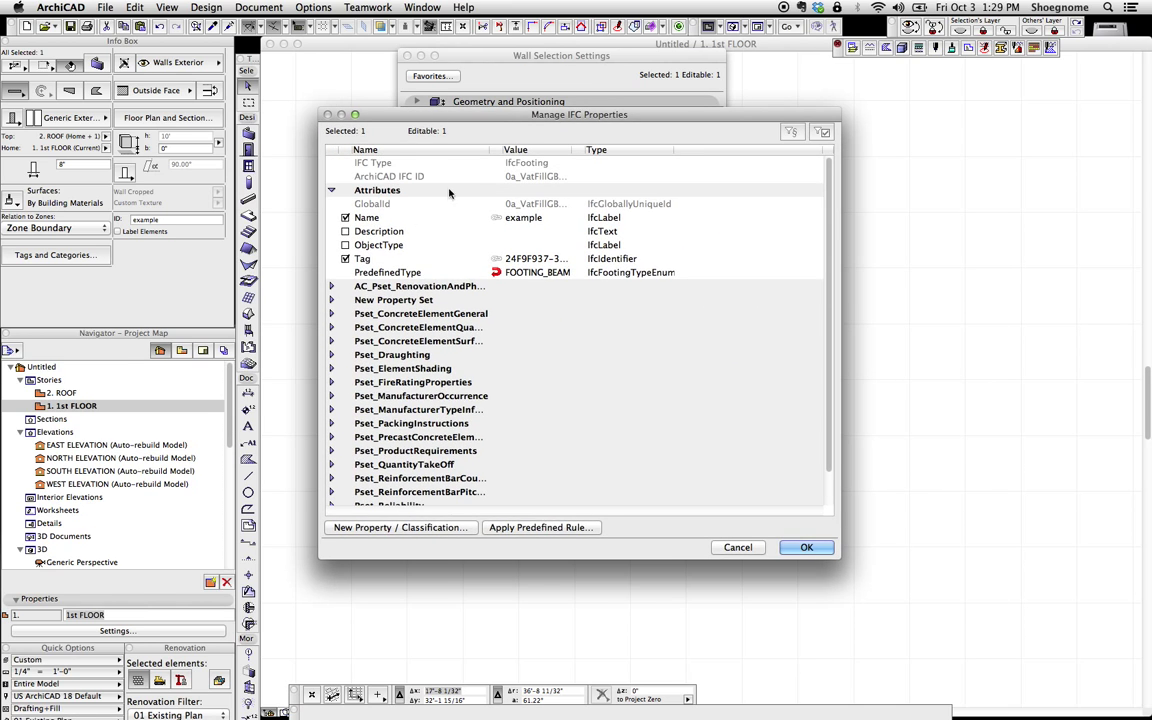
drag(500, 140, 575, 144)
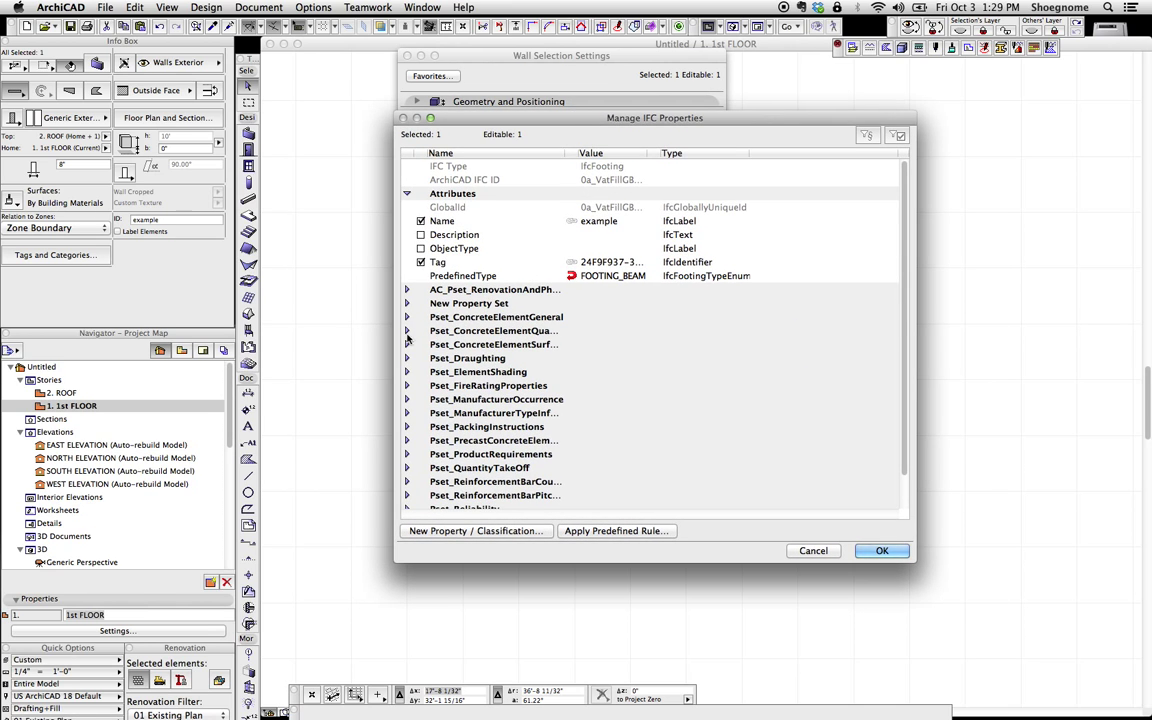
- Examine the concrete element quantity, Pset_QuantityTakeOff and Pset_FireRatingProperties sets, including FireResistanceRating, and return to the wall settings without changes
click(406, 331)
click(406, 331)
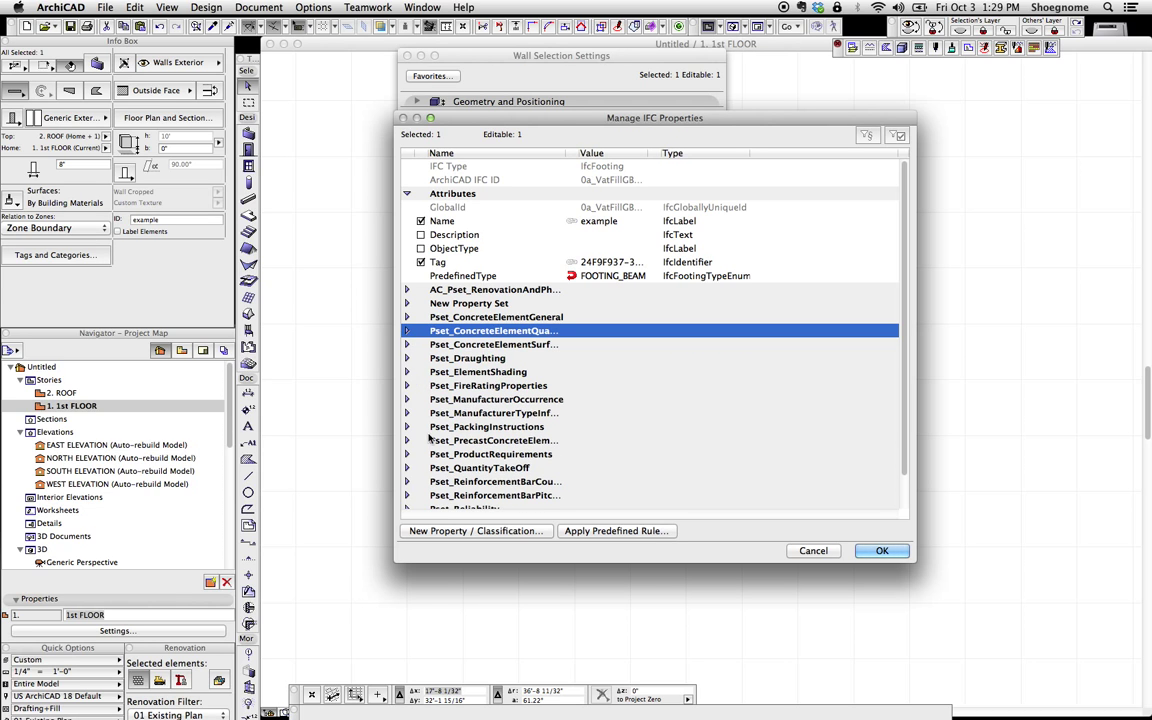
scroll(422, 452, down, 2)
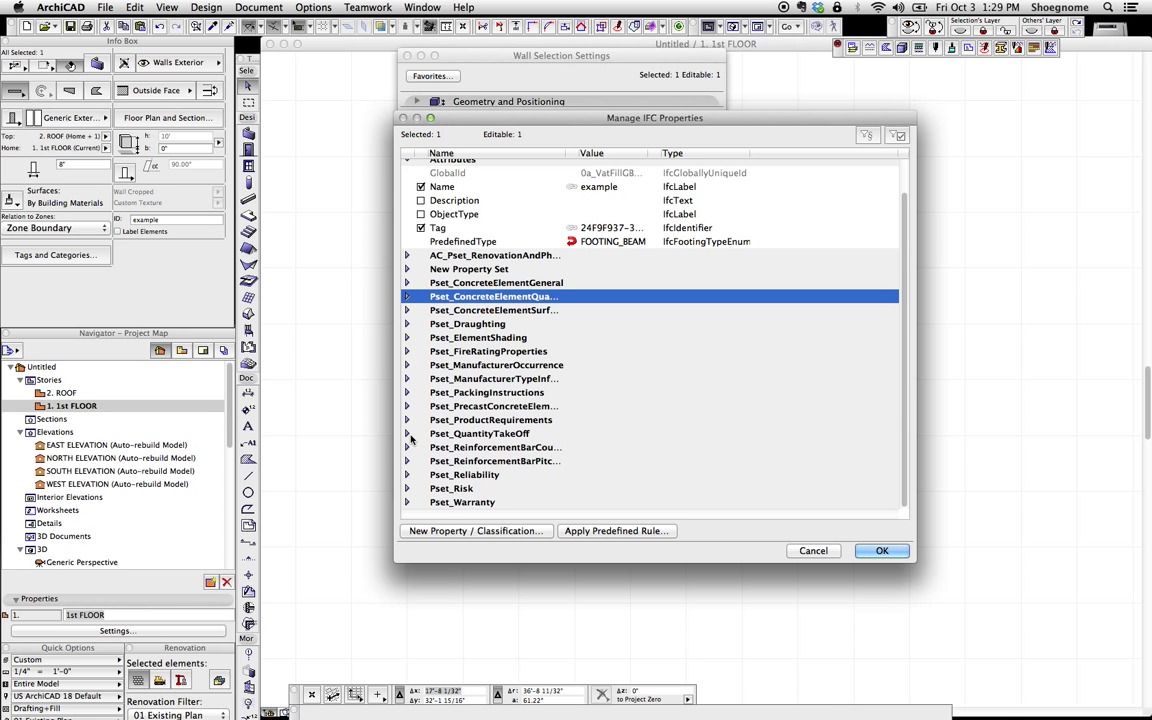
click(407, 434)
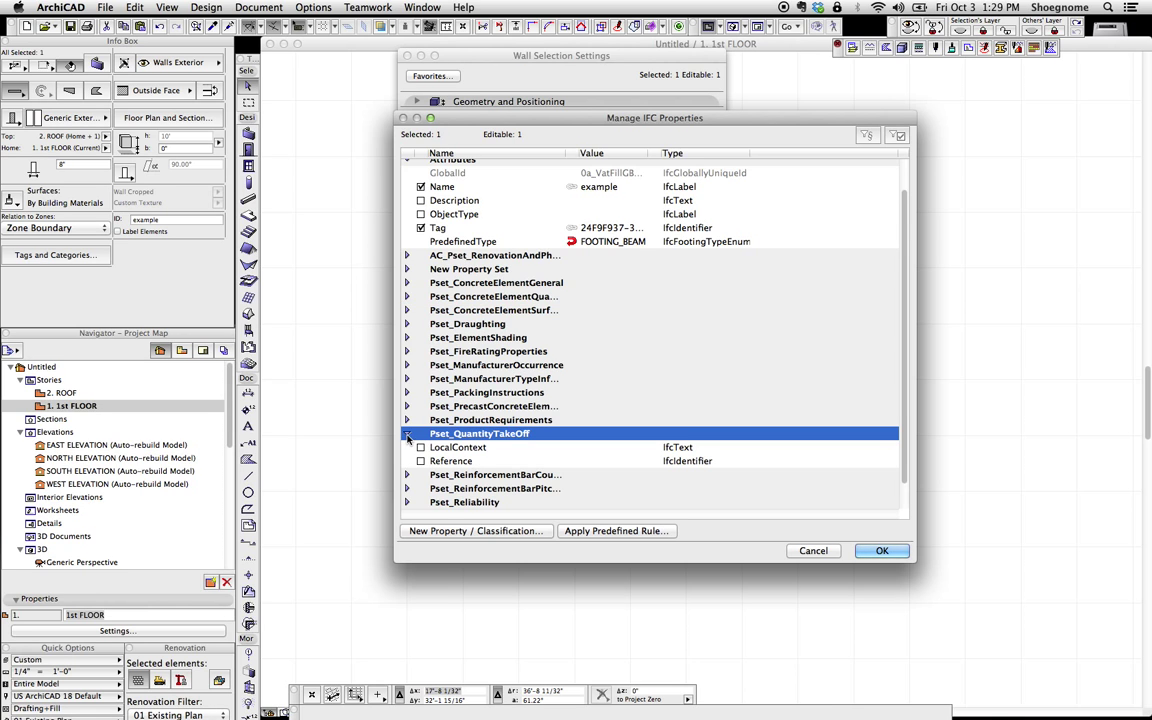
click(407, 434)
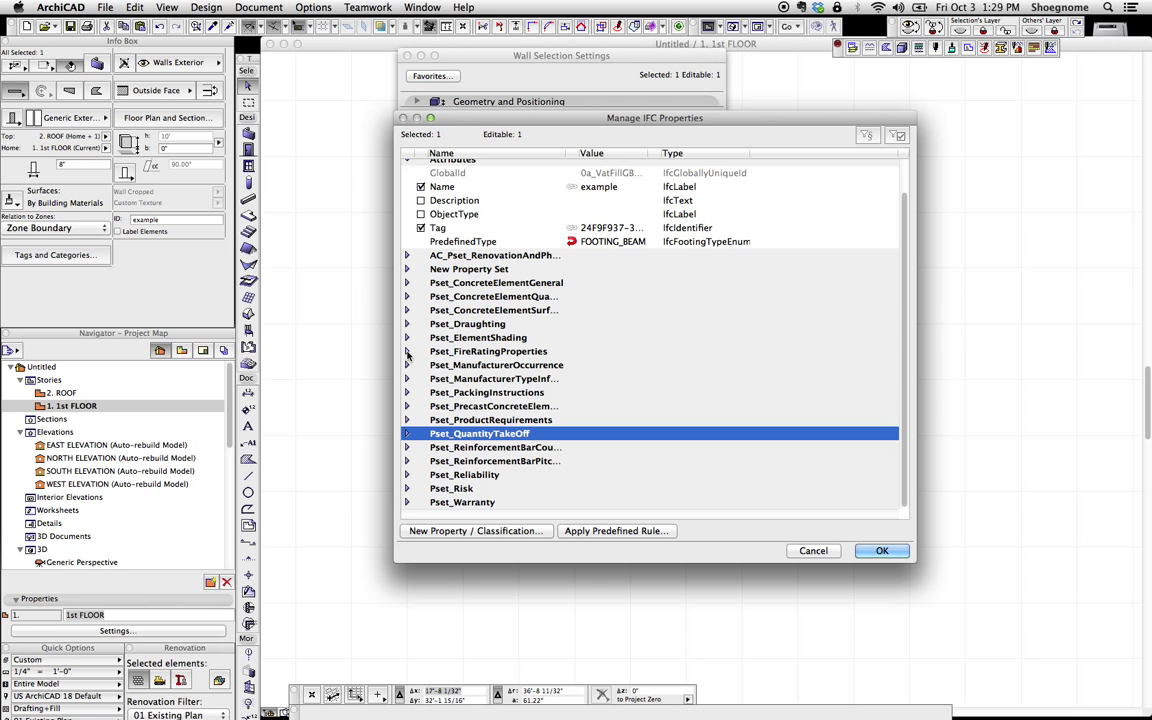
click(407, 351)
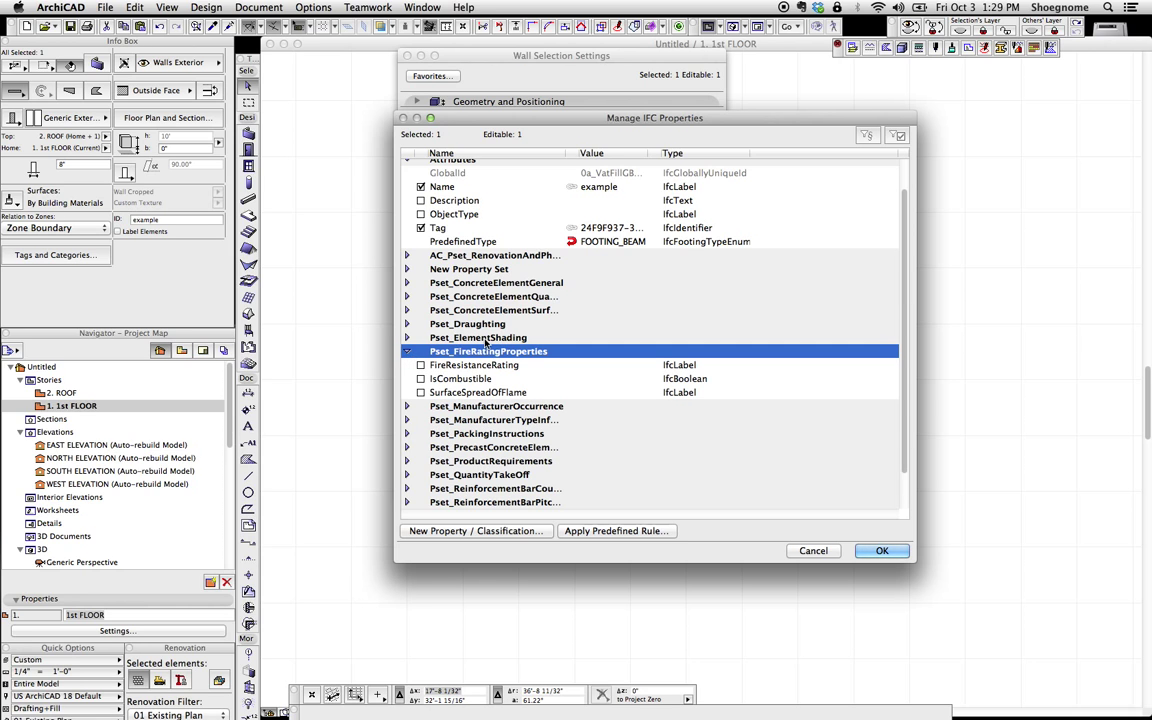
click(466, 365)
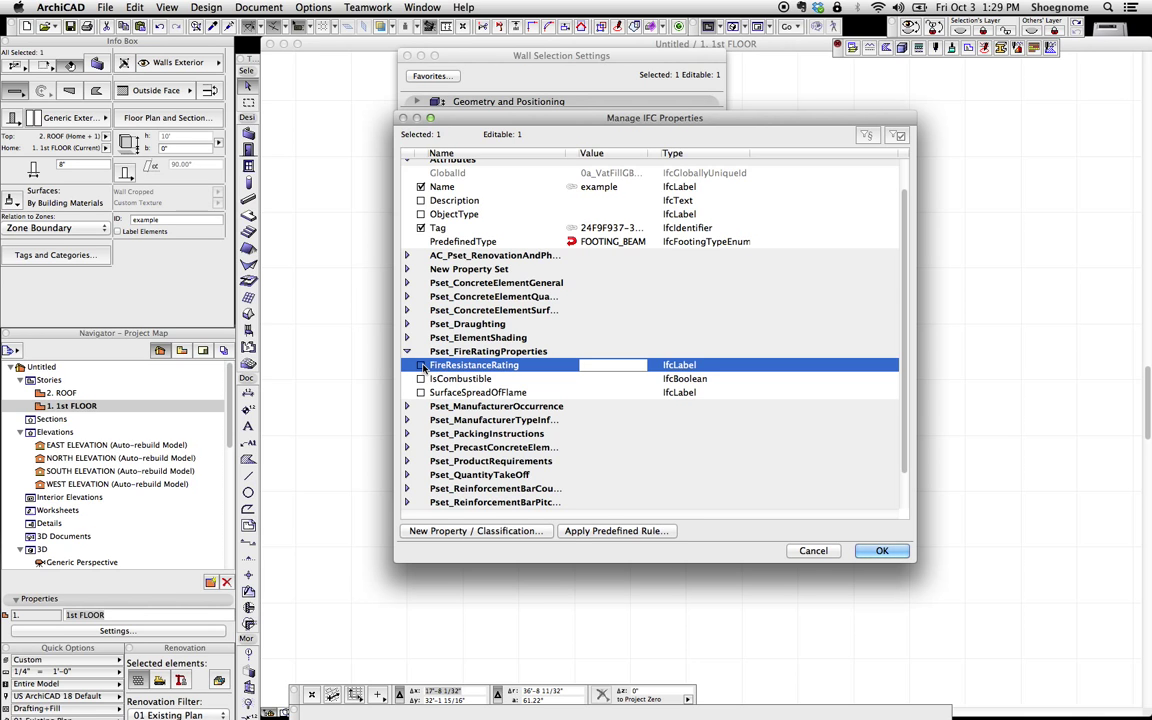
click(813, 550)
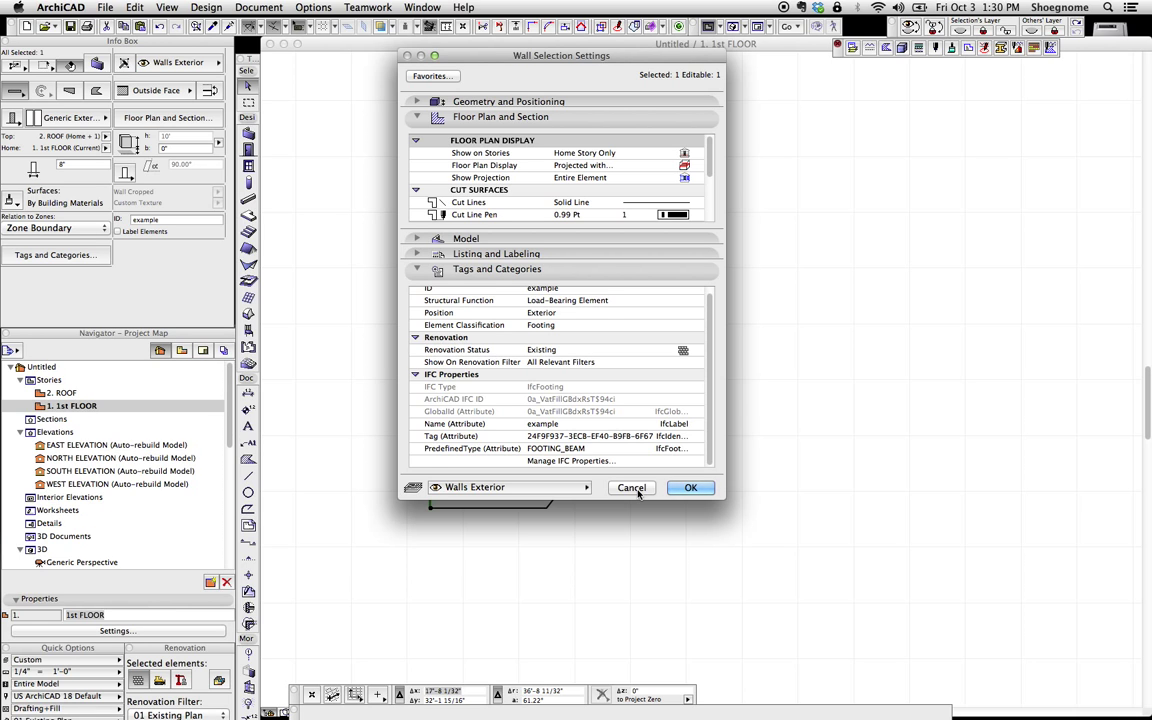
scroll(522, 355, up, 1)
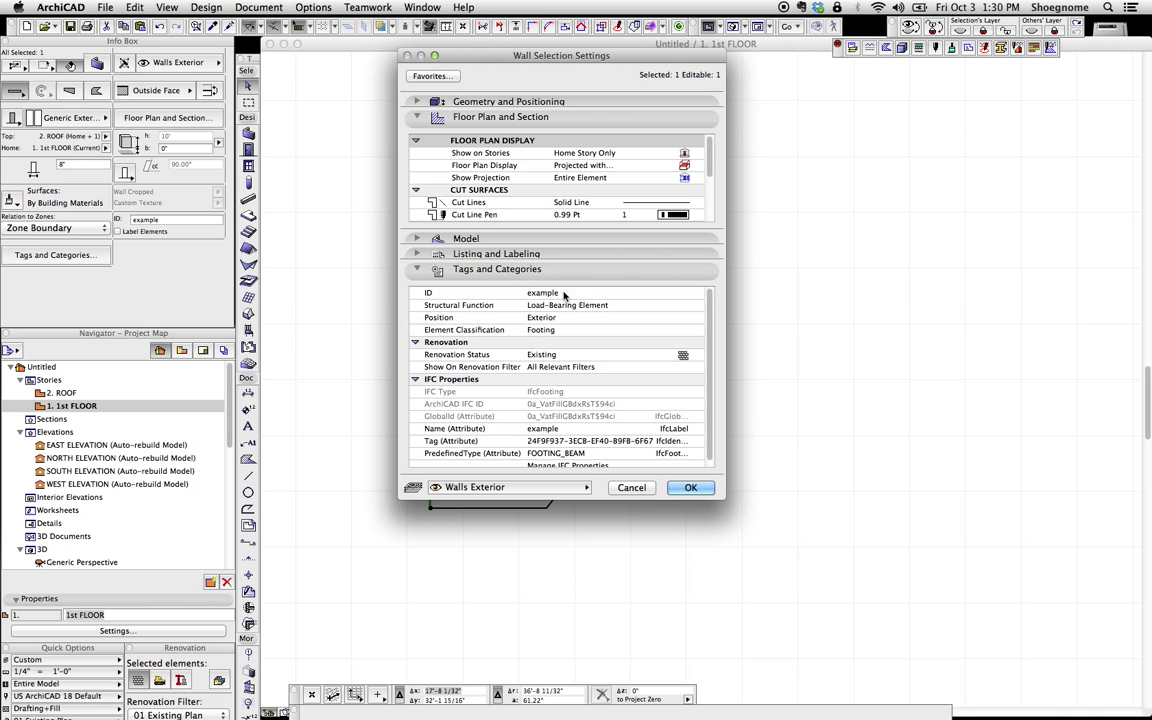
- Review the wall's ID, Position and Element Classification entries in Tags and Categories
click(530, 292)
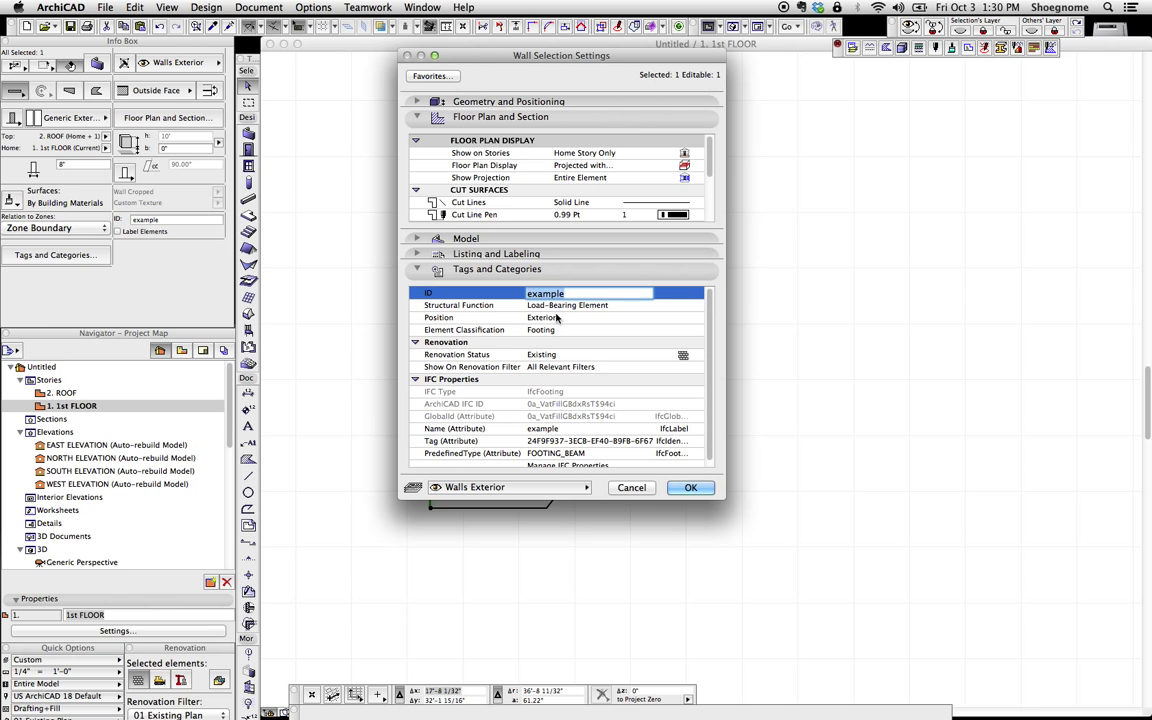
click(597, 318)
click(597, 329)
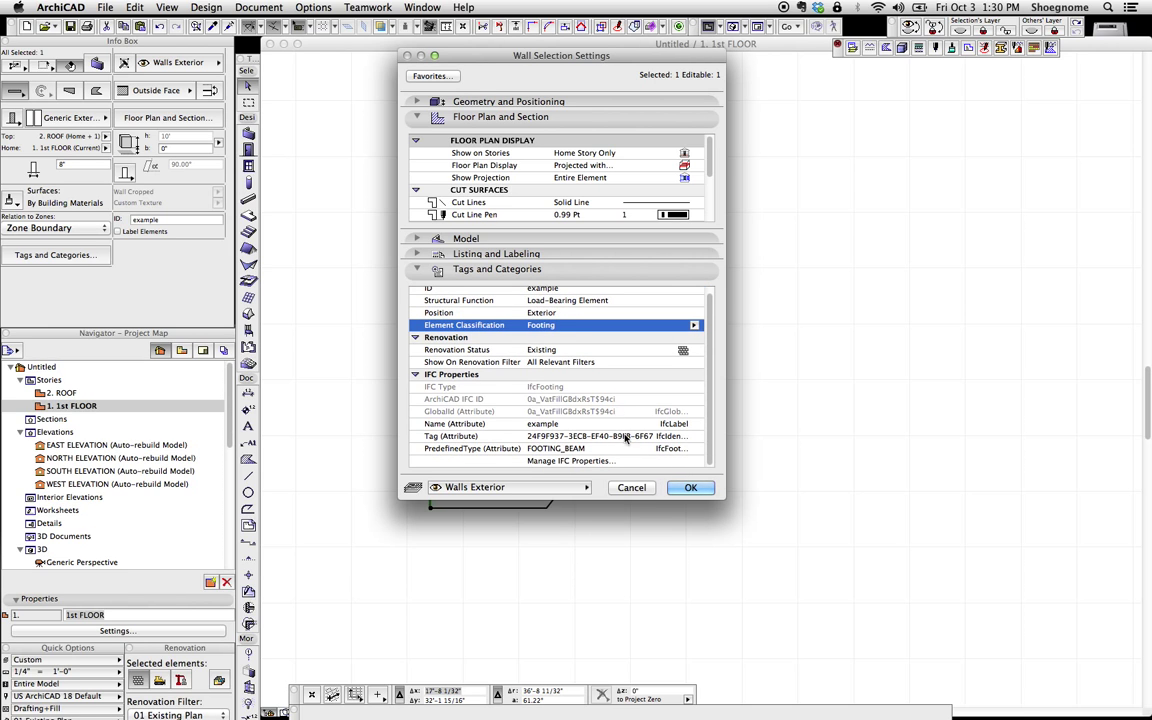
- Try enabling LayerName in Pset_Draughting and filtering the list in Manage IFC Properties, and leave the wall settings without saving
click(571, 465)
click(571, 461)
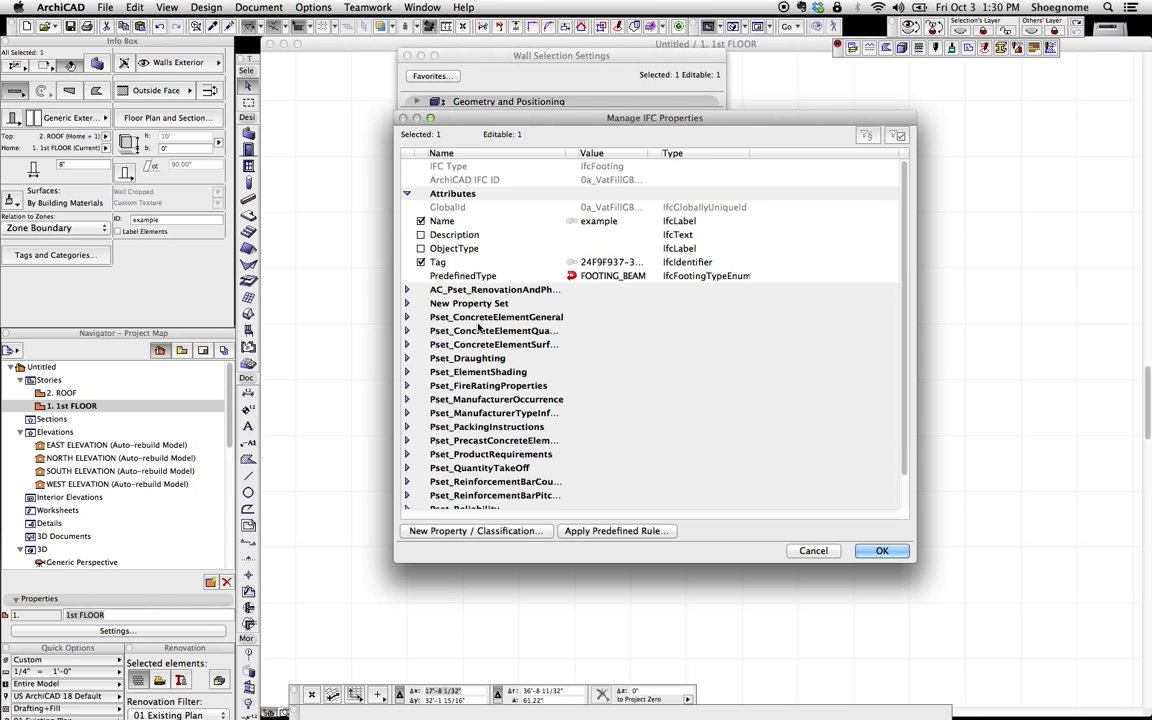
click(418, 359)
click(409, 359)
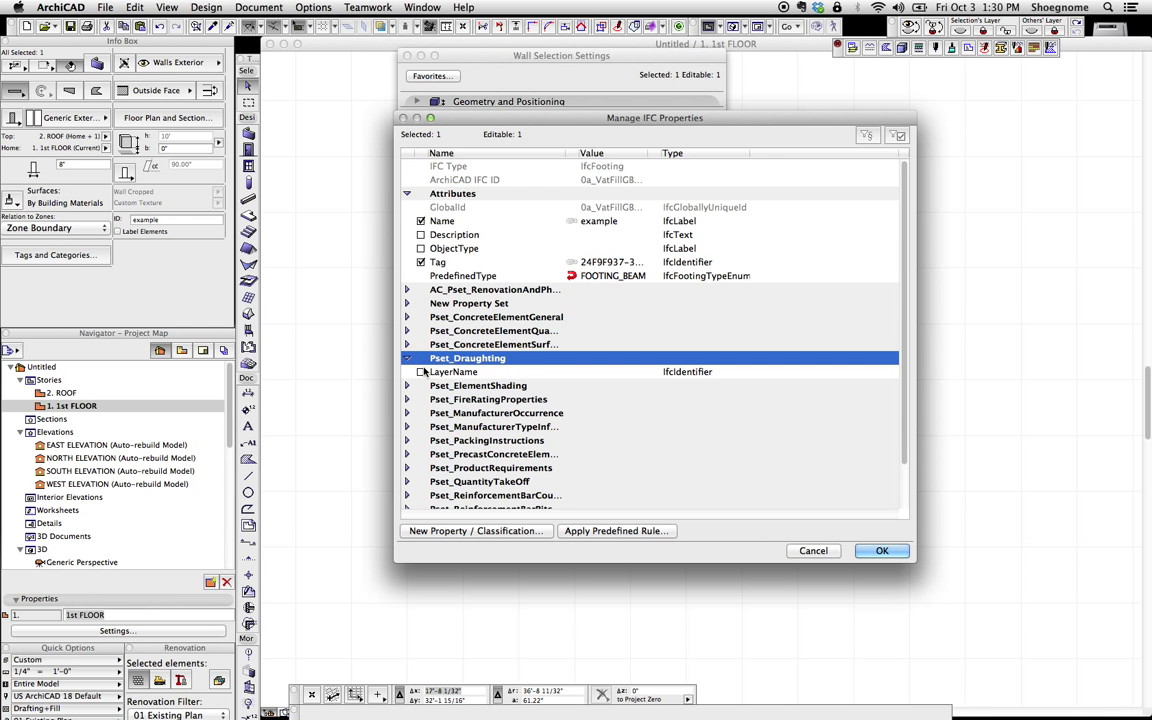
click(428, 372)
click(866, 135)
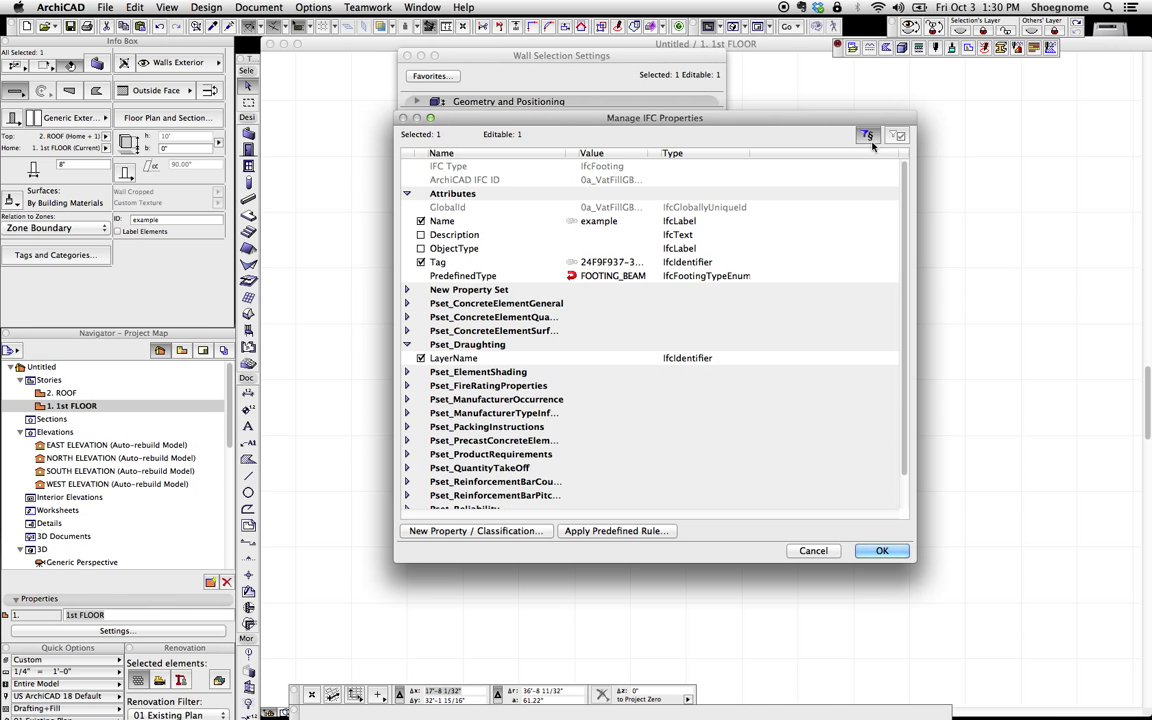
key(Escape)
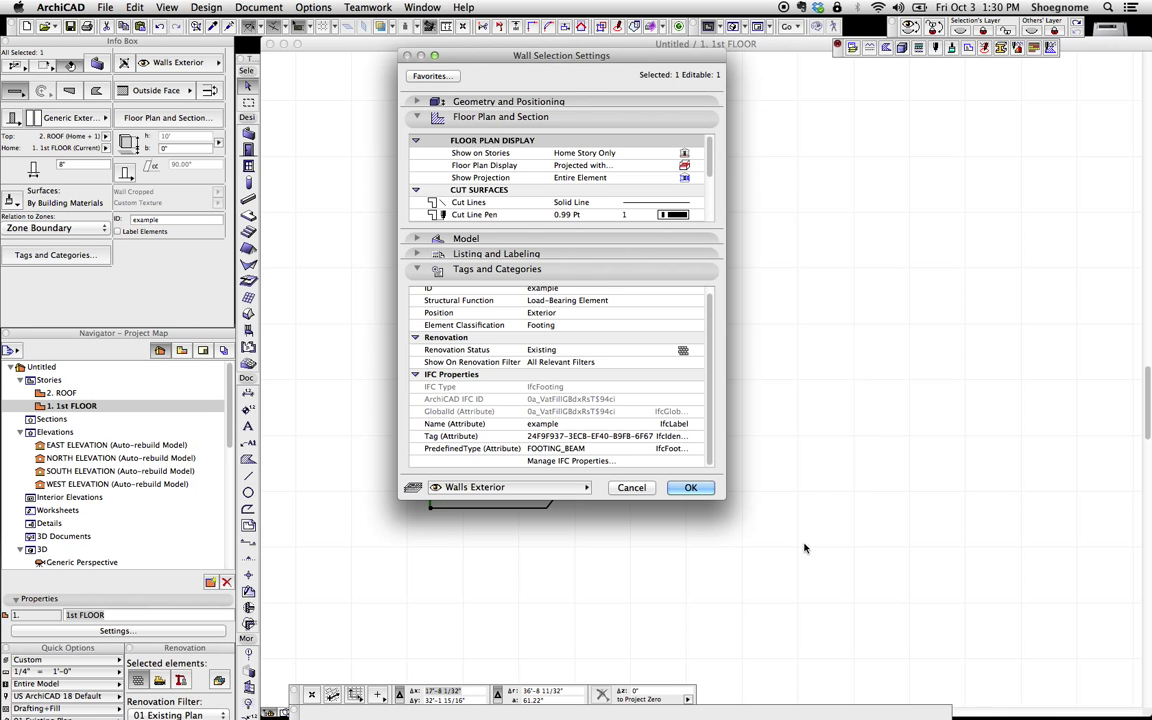
click(631, 487)
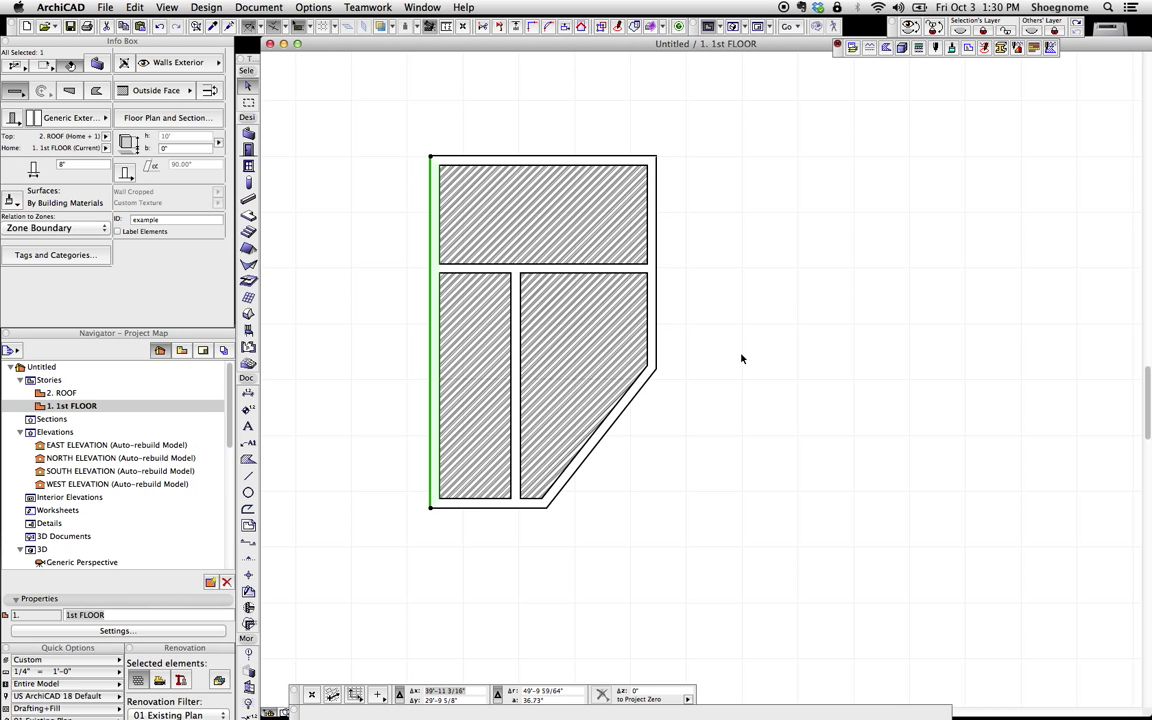
- Deselect the wall and examine the test property under New Property Set in the IFC 2x3 Scheme Setup, closing it without saving
key(Escape)
click(105, 8)
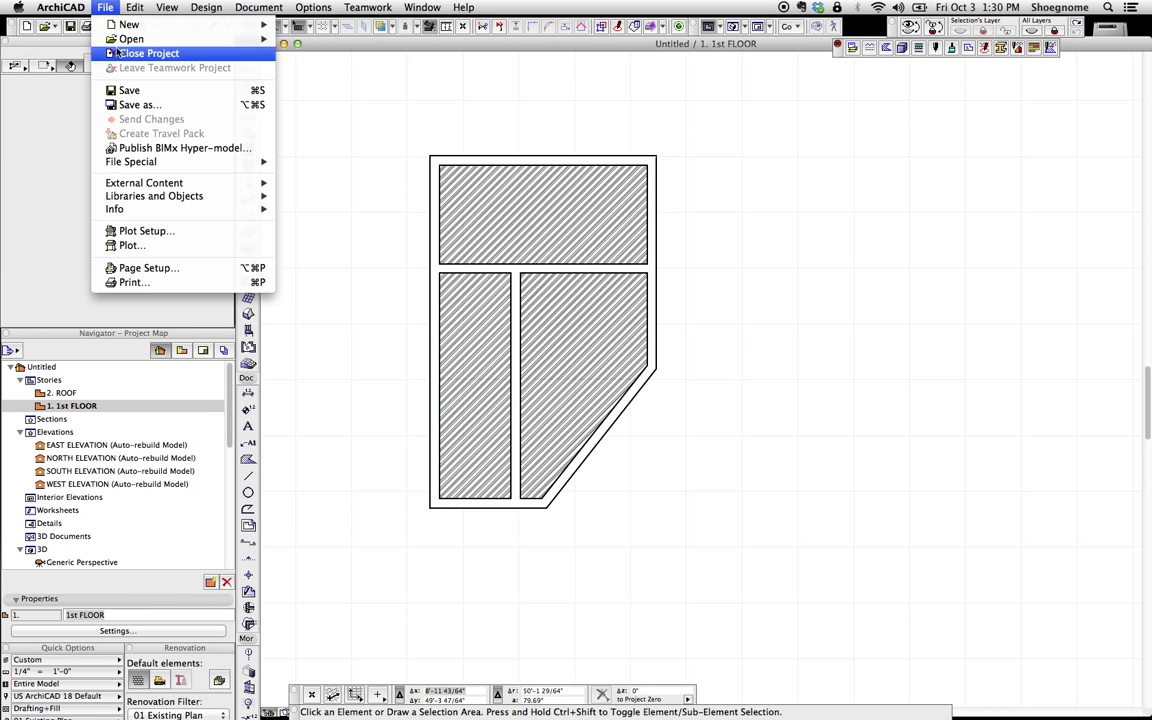
mouse_move(152, 166)
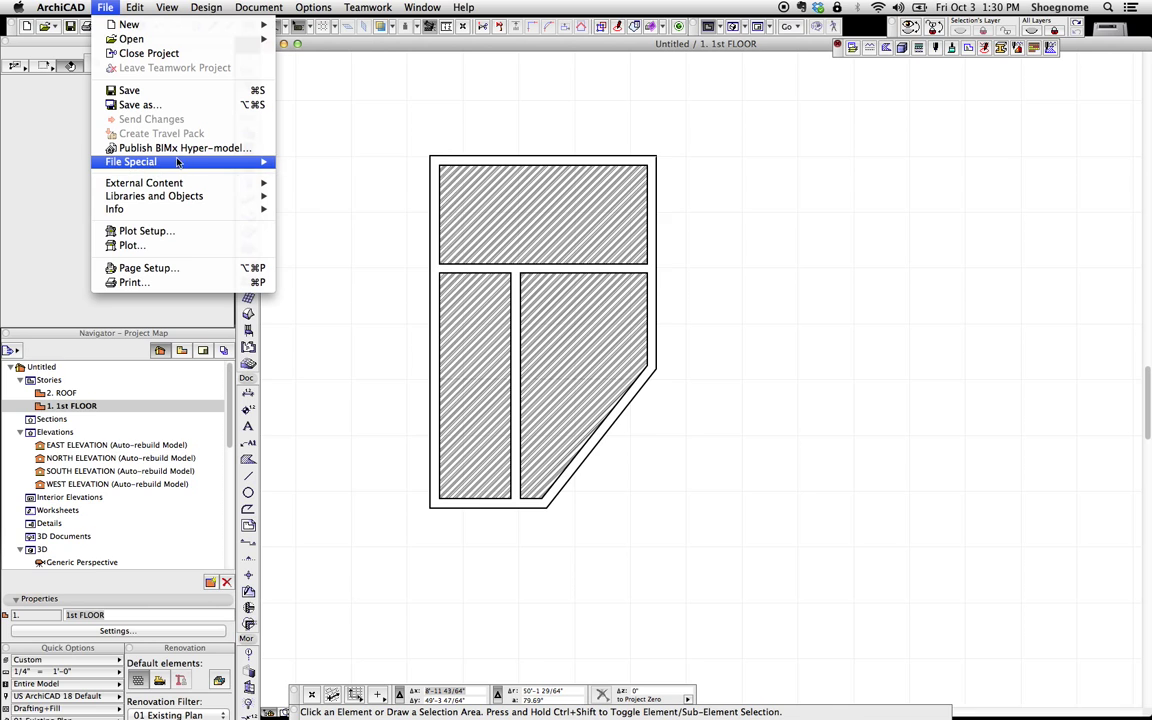
mouse_move(335, 226)
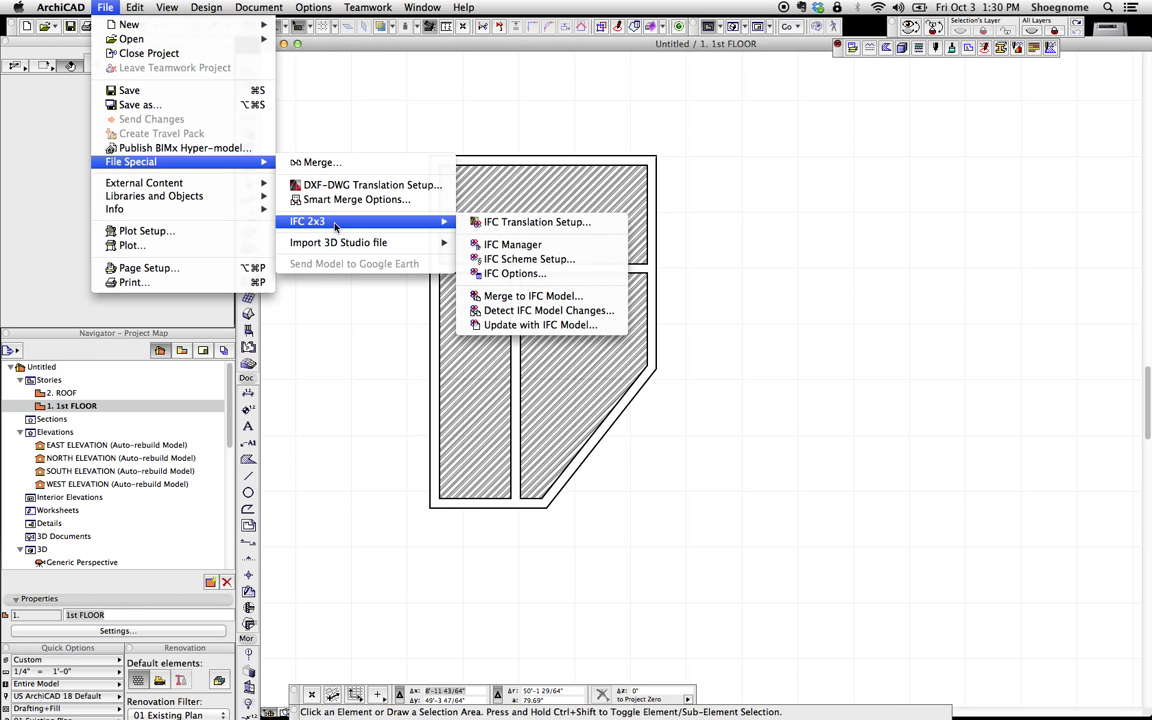
click(527, 259)
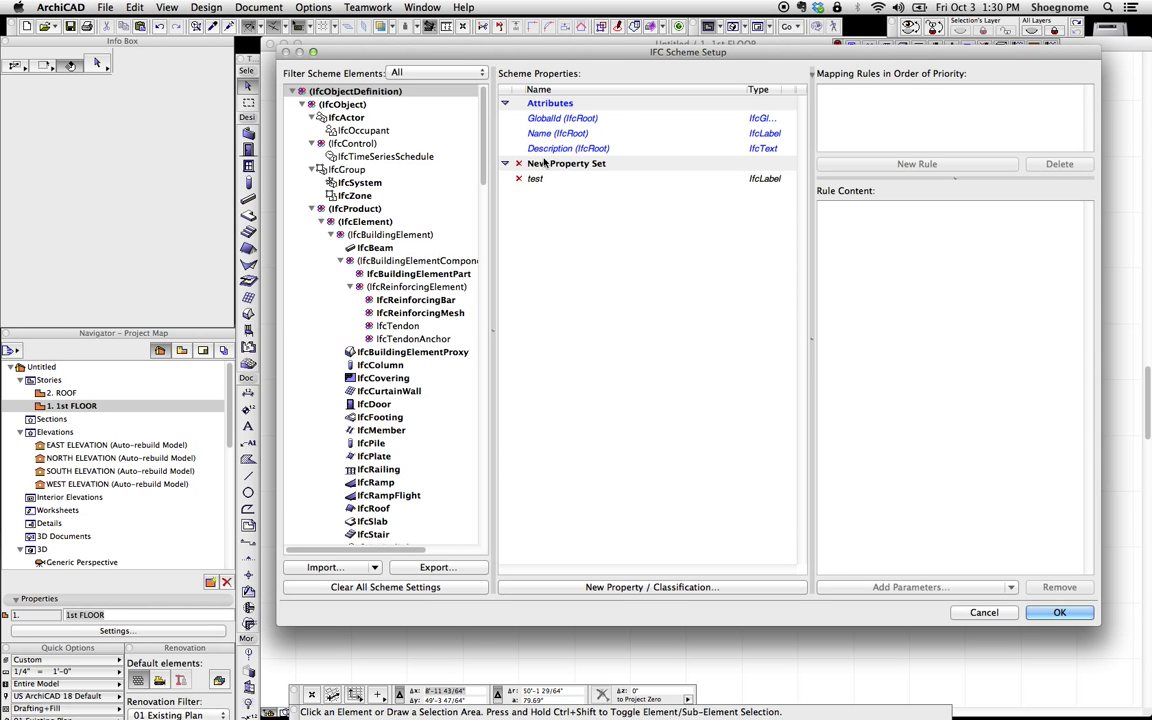
double_click(559, 183)
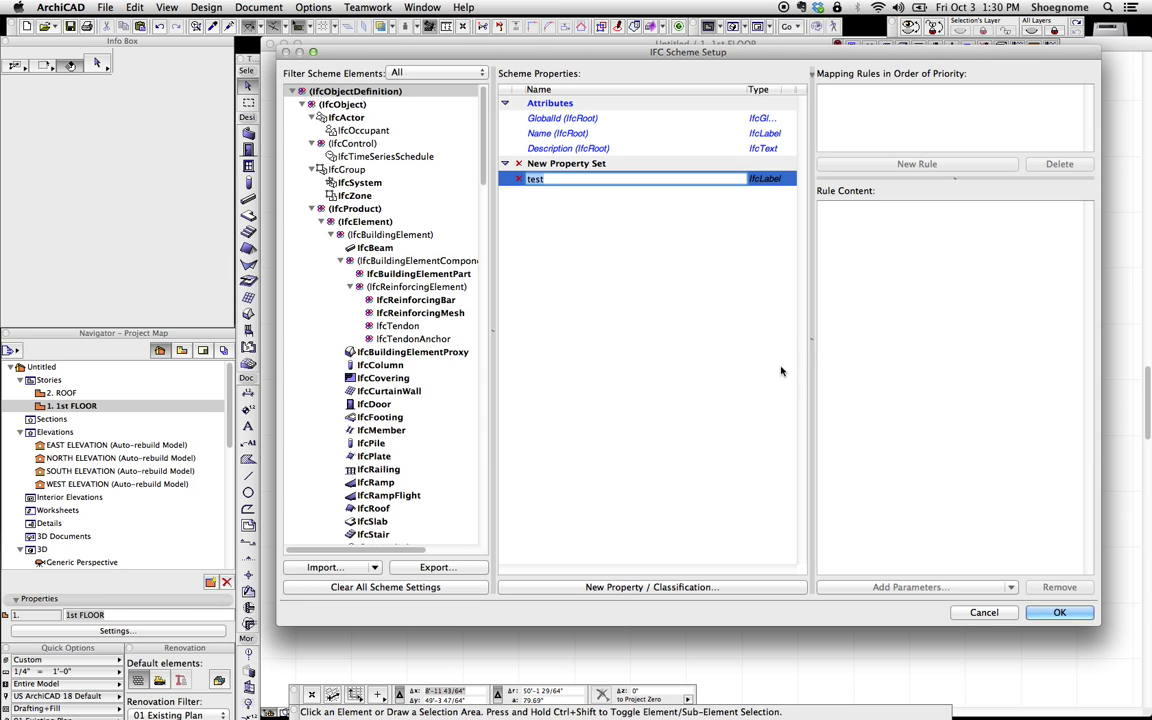
click(980, 614)
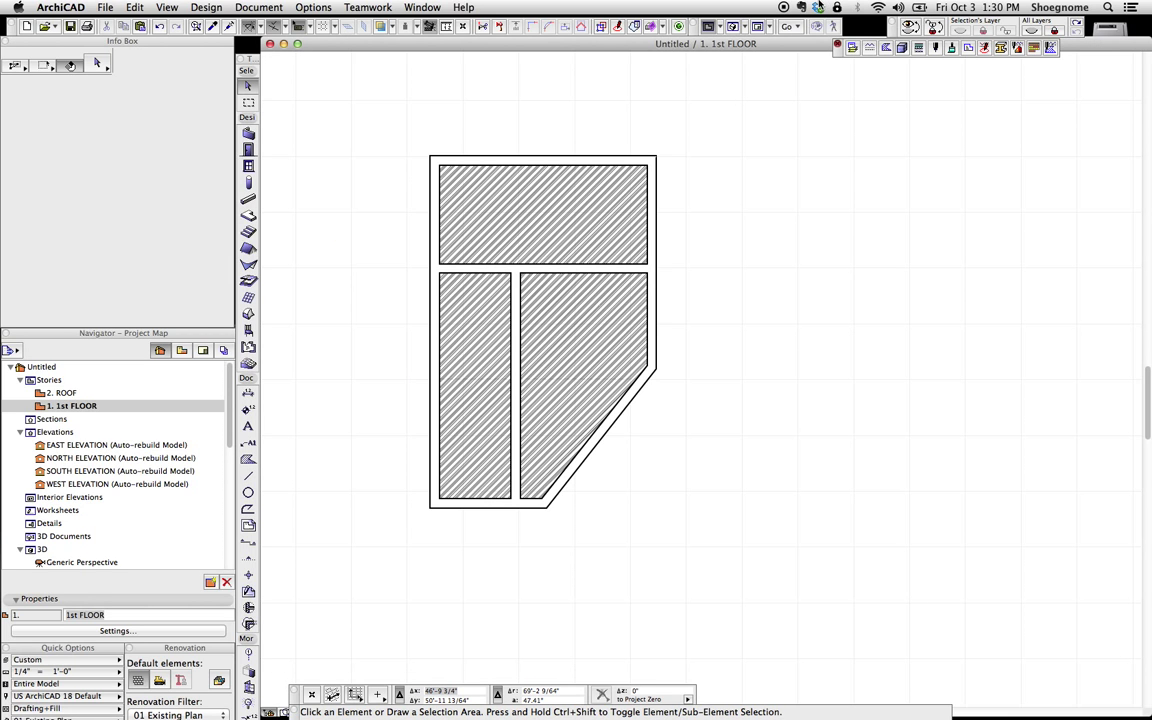